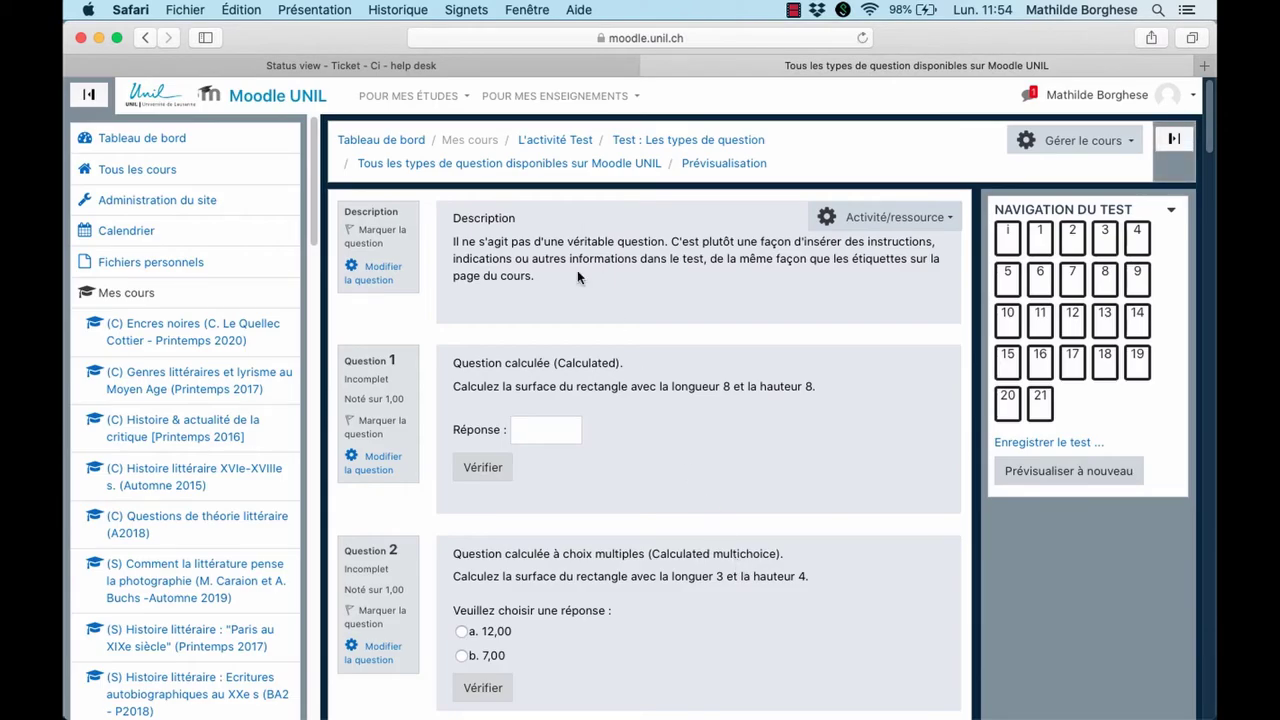
Answer question 1 with 18 and choose answer a. 12,00 for question 2
click(557, 430)
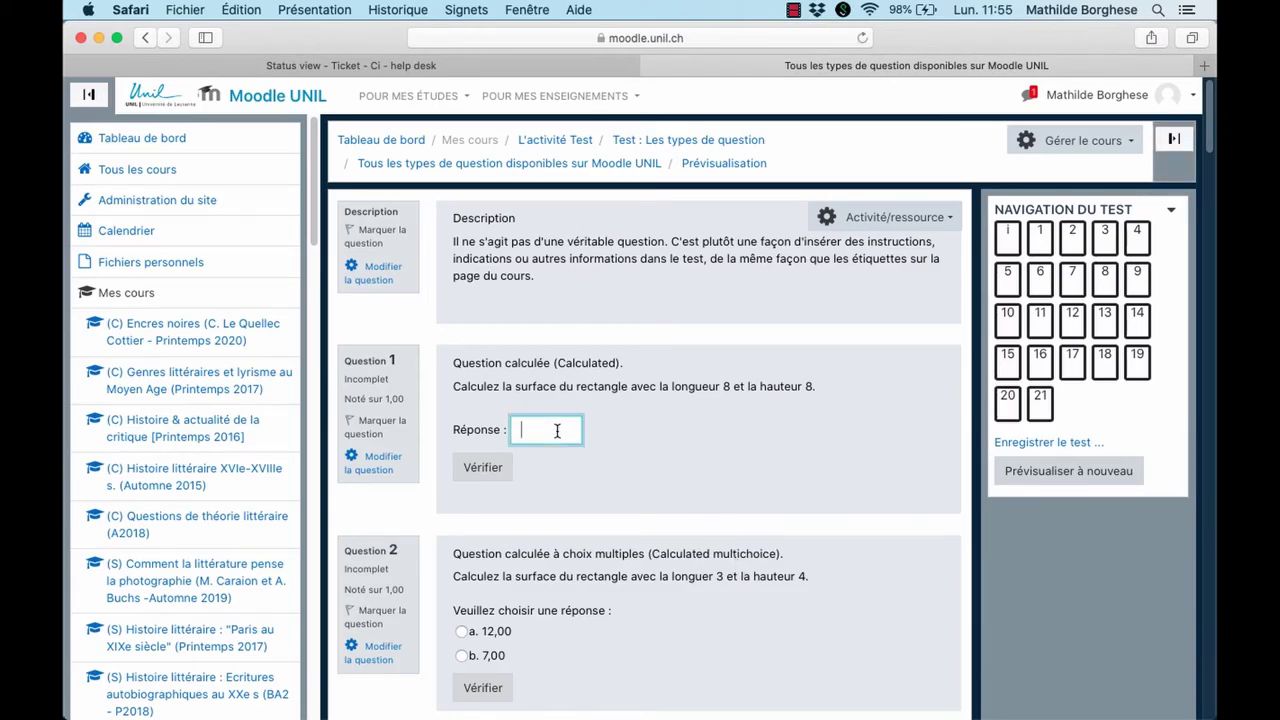
text(18)
scroll(537, 471, down, 5)
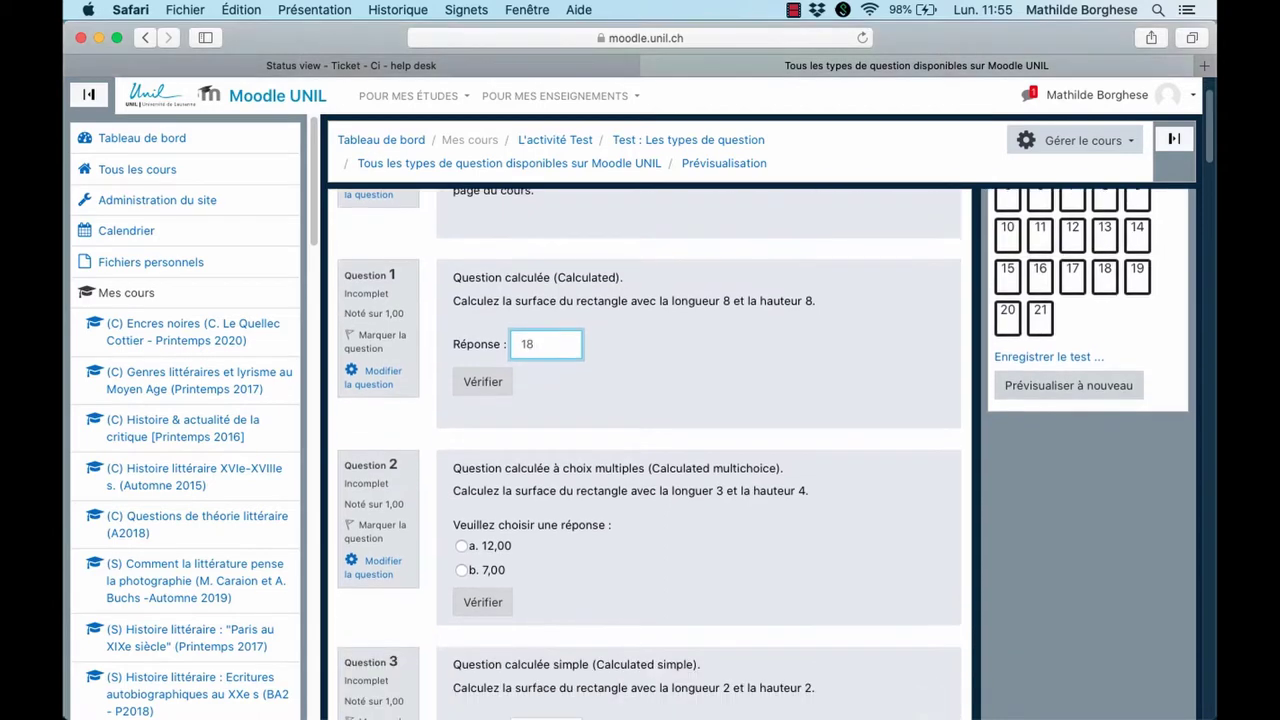
click(461, 427)
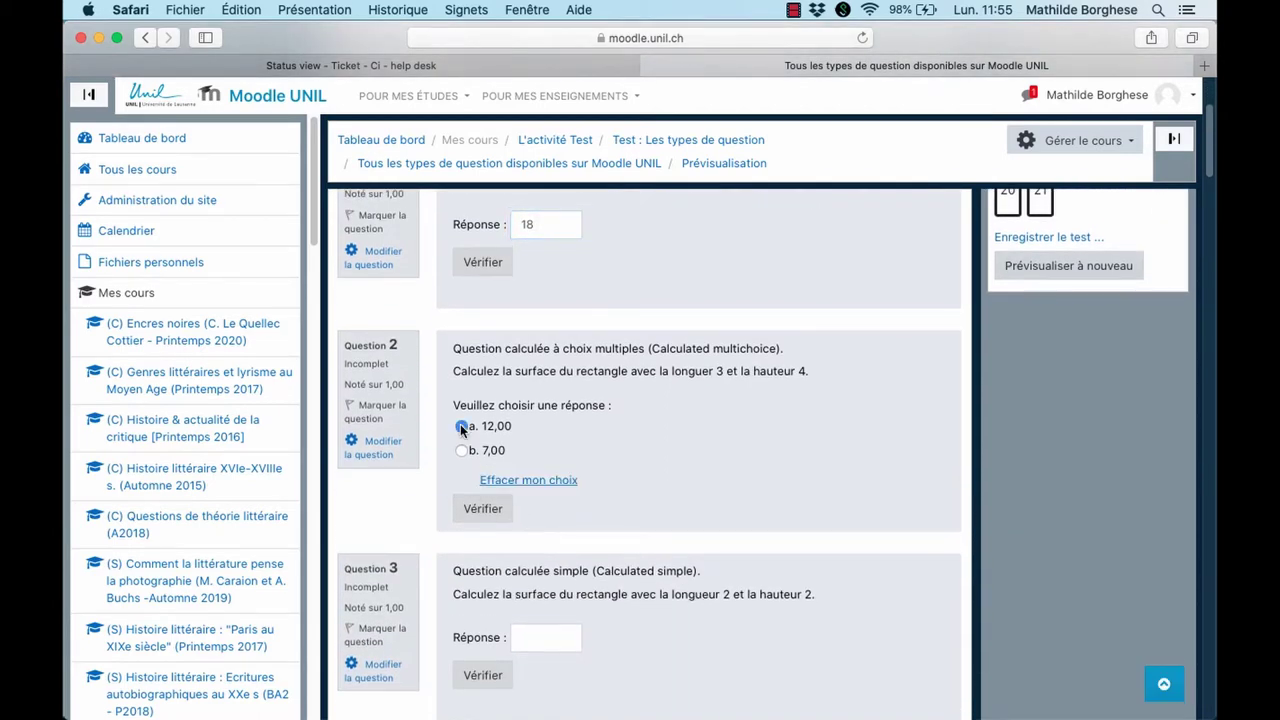
Answer question 3, the simple calculated question, with 54
scroll(619, 462, down, 4)
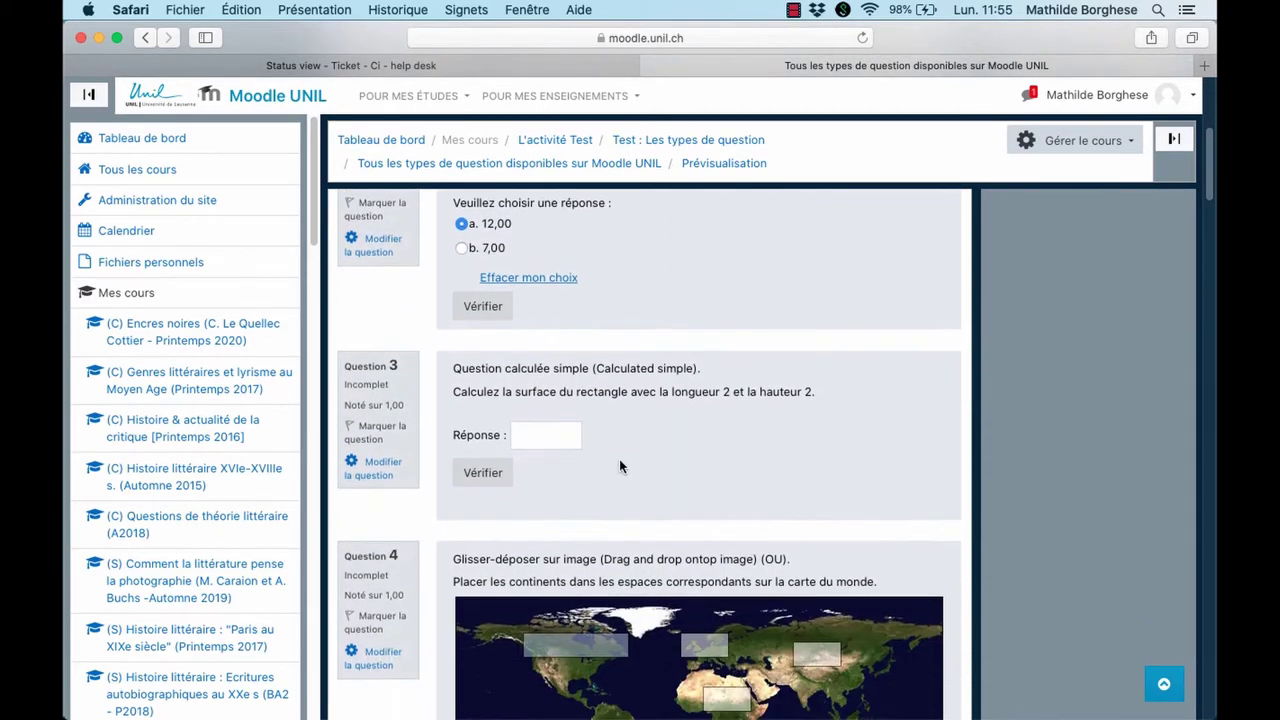
click(545, 435)
text(54)
Place Asie, Afrique, Europe, Amérique du Sud and Amérique du Nord in their matching spaces on question 4's world map
scroll(694, 424, down, 5)
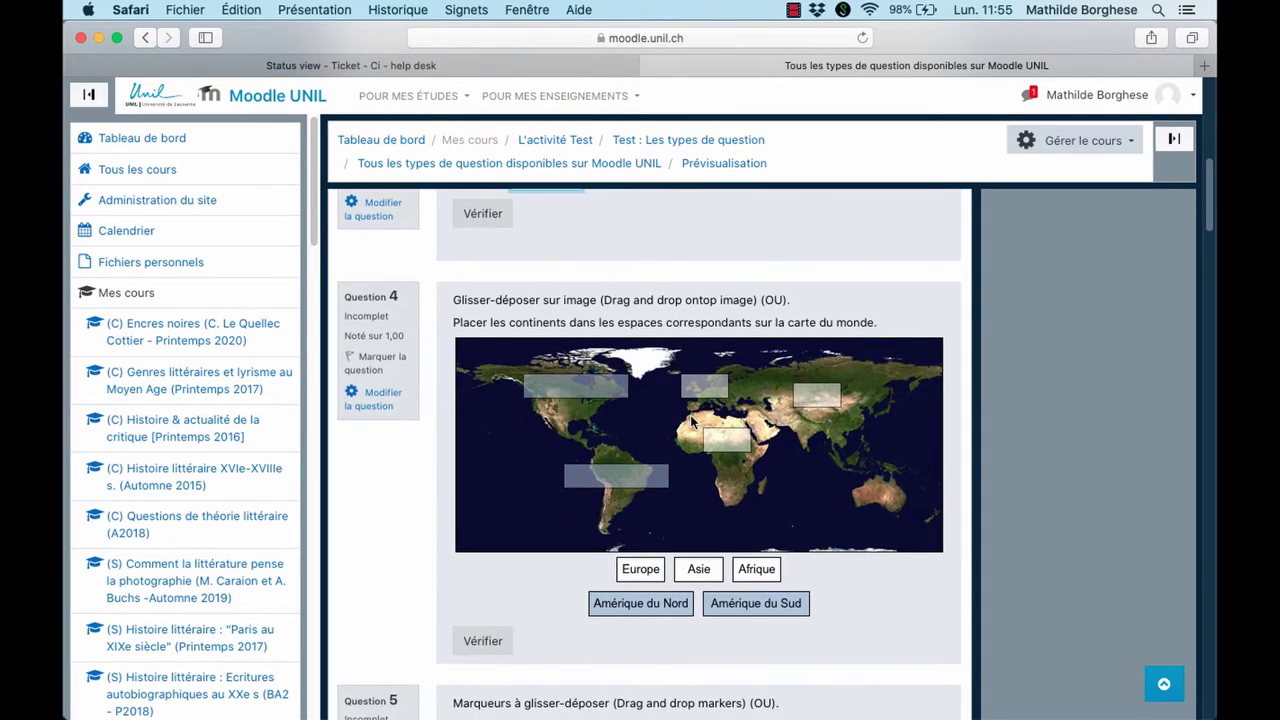
drag(699, 569, 797, 408)
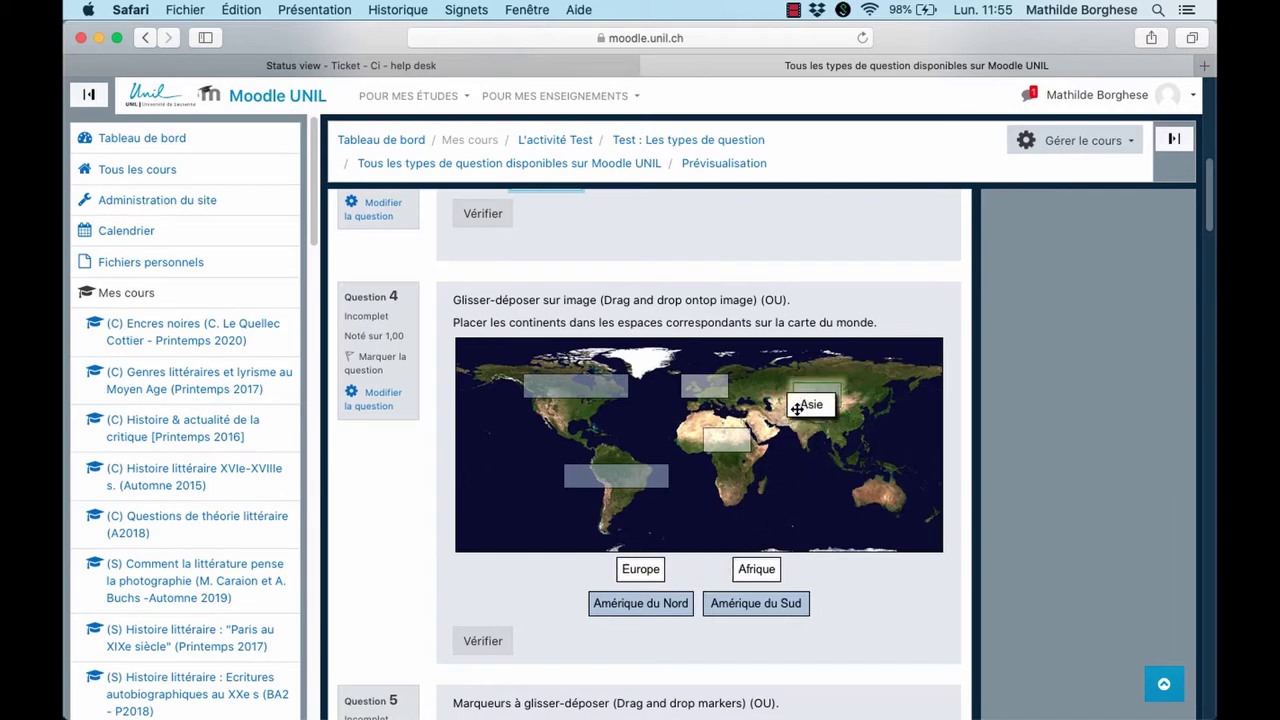
drag(762, 567, 735, 443)
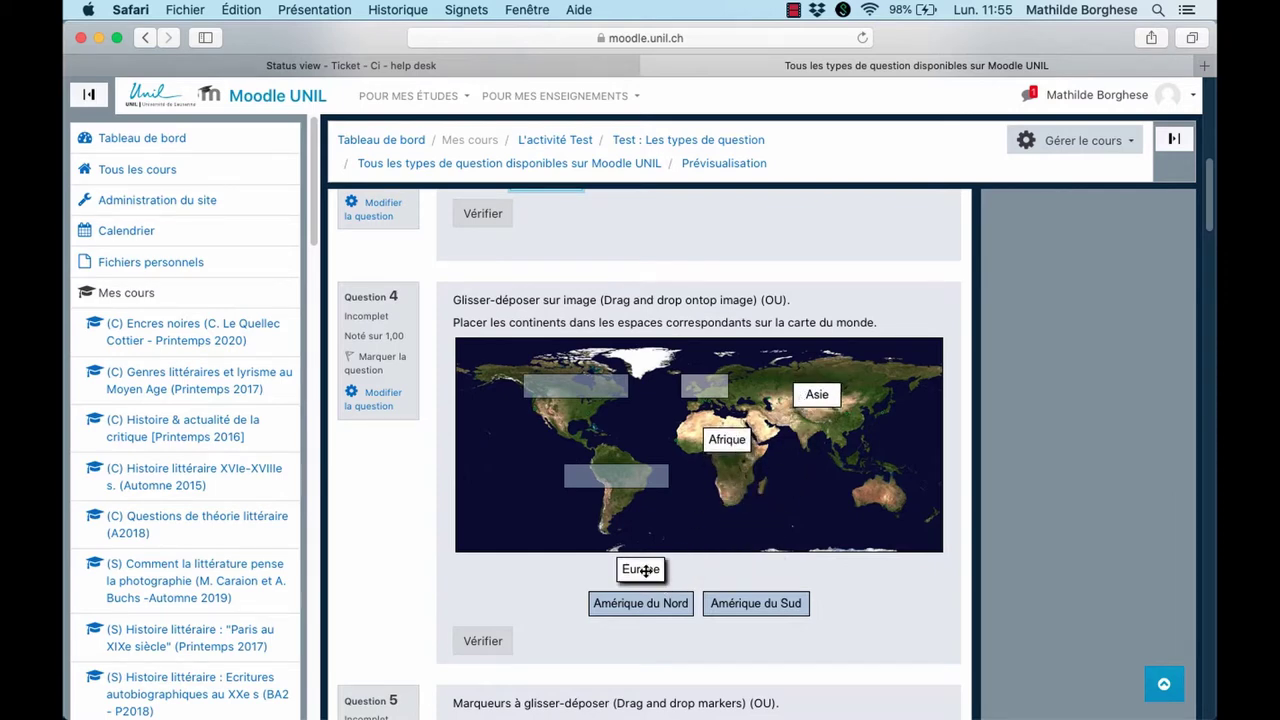
drag(645, 569, 714, 400)
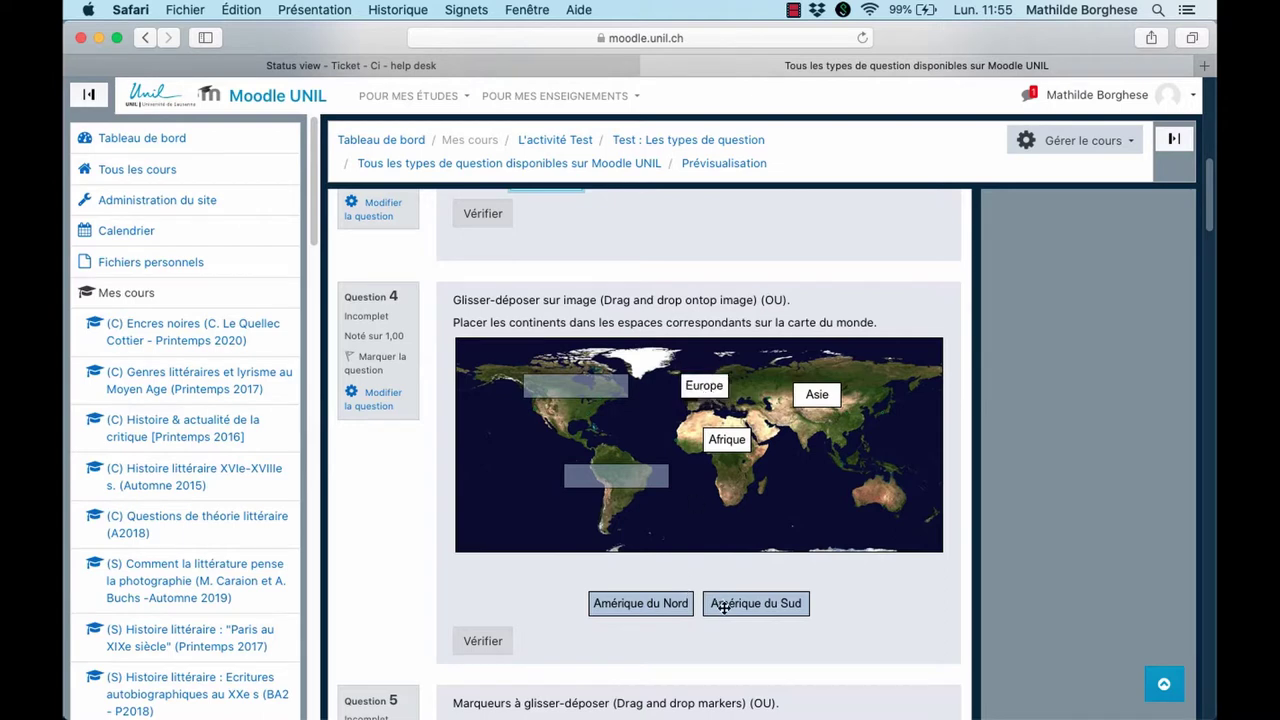
drag(724, 606, 582, 480)
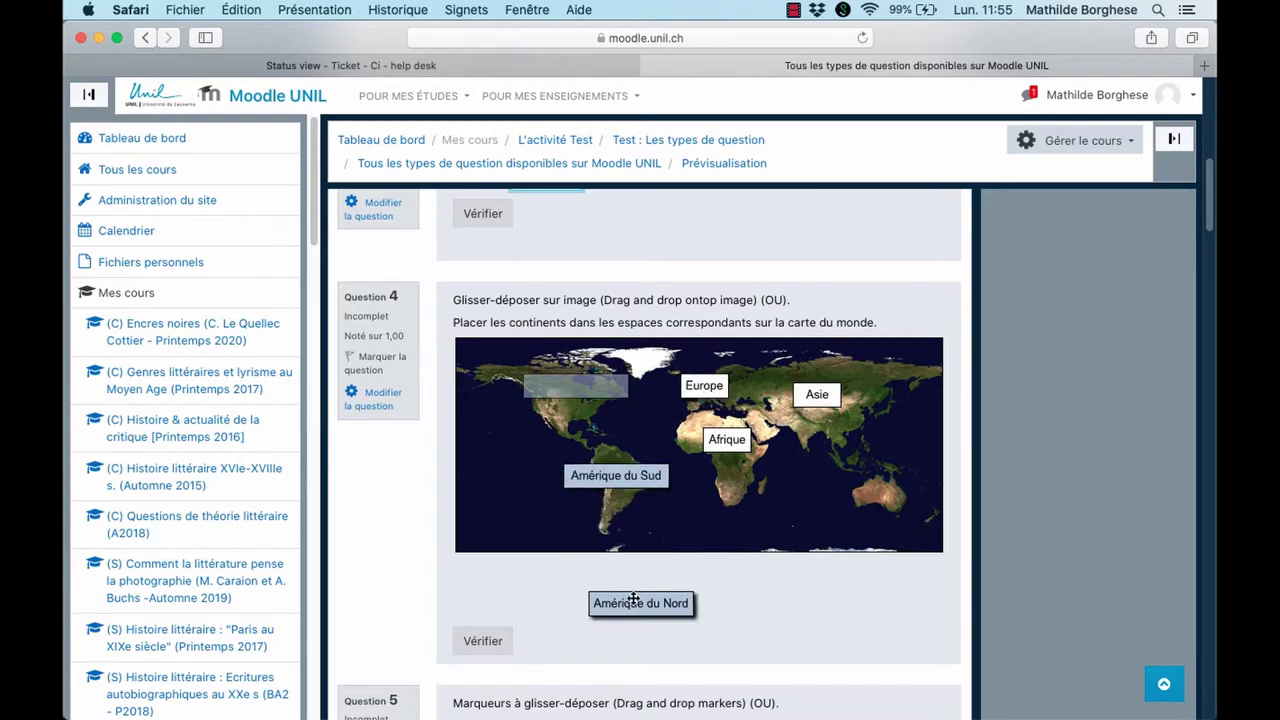
drag(633, 598, 570, 386)
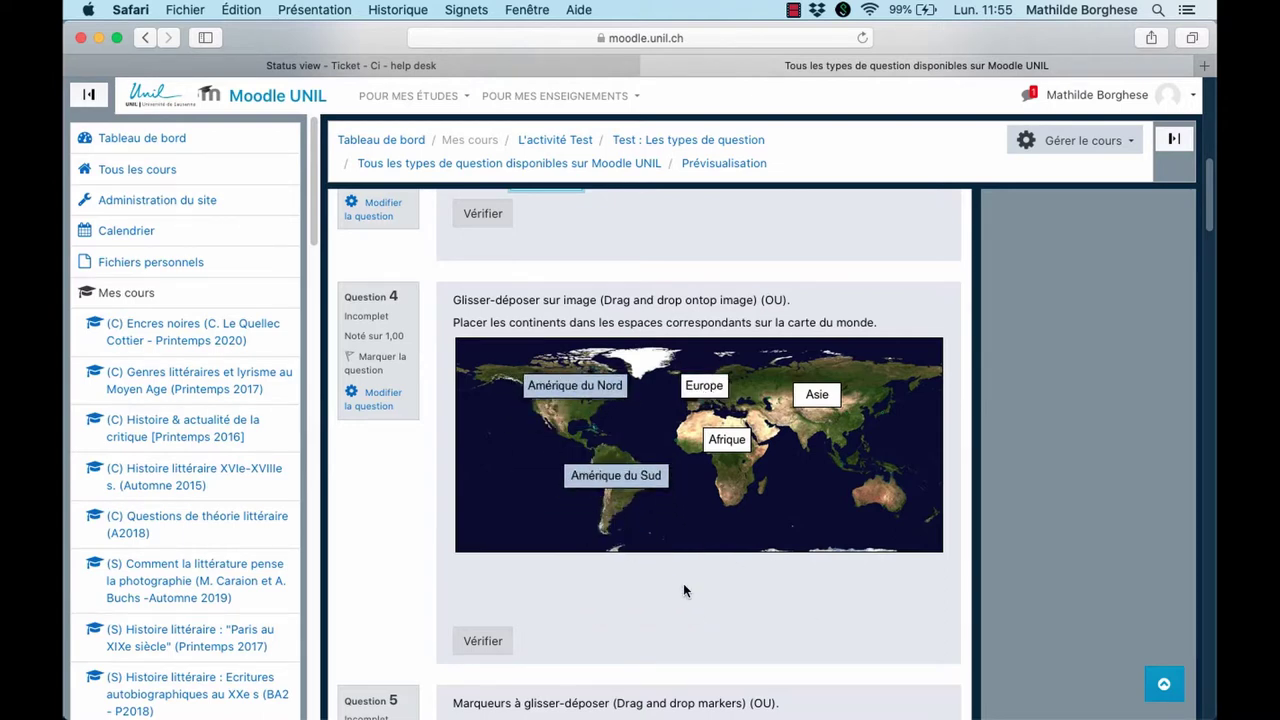
Place the Europe, Afrique and Amérique markers on their continents on question 5's world map
scroll(684, 590, down, 9)
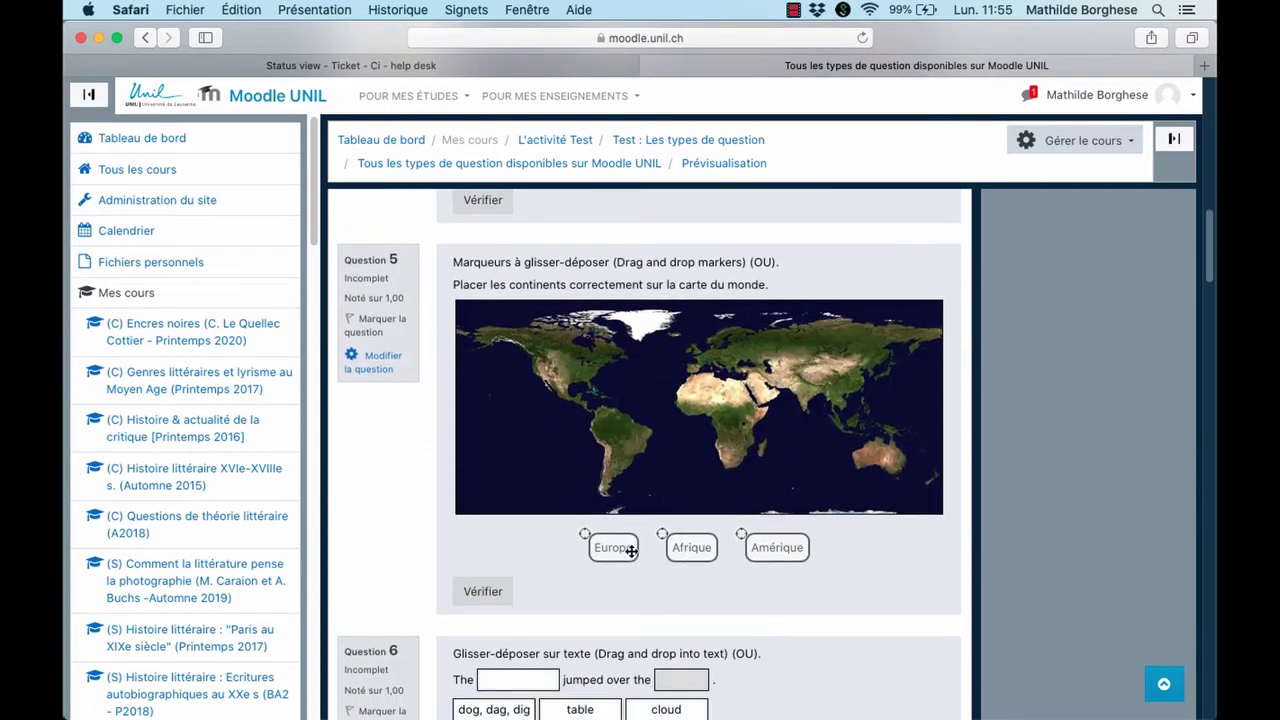
mouse_move(631, 551)
mouse_down()
mouse_move(713, 360)
mouse_move(750, 370)
mouse_up()
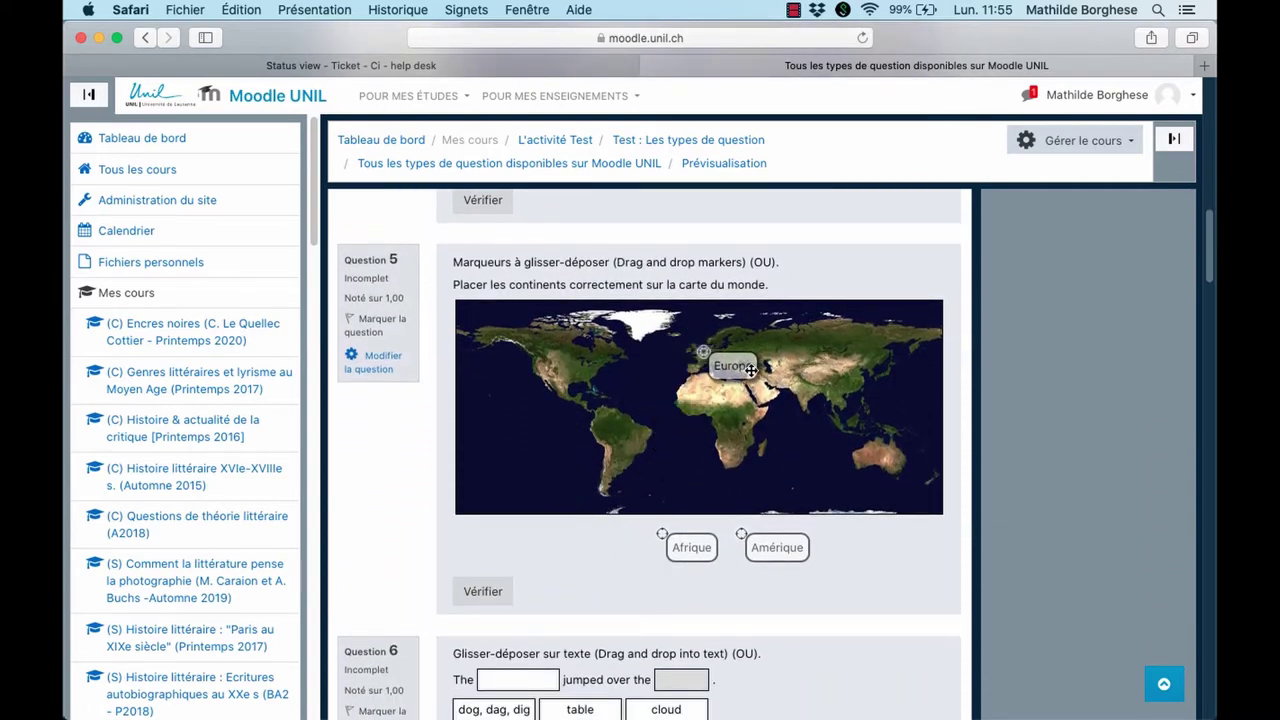
drag(703, 556, 740, 422)
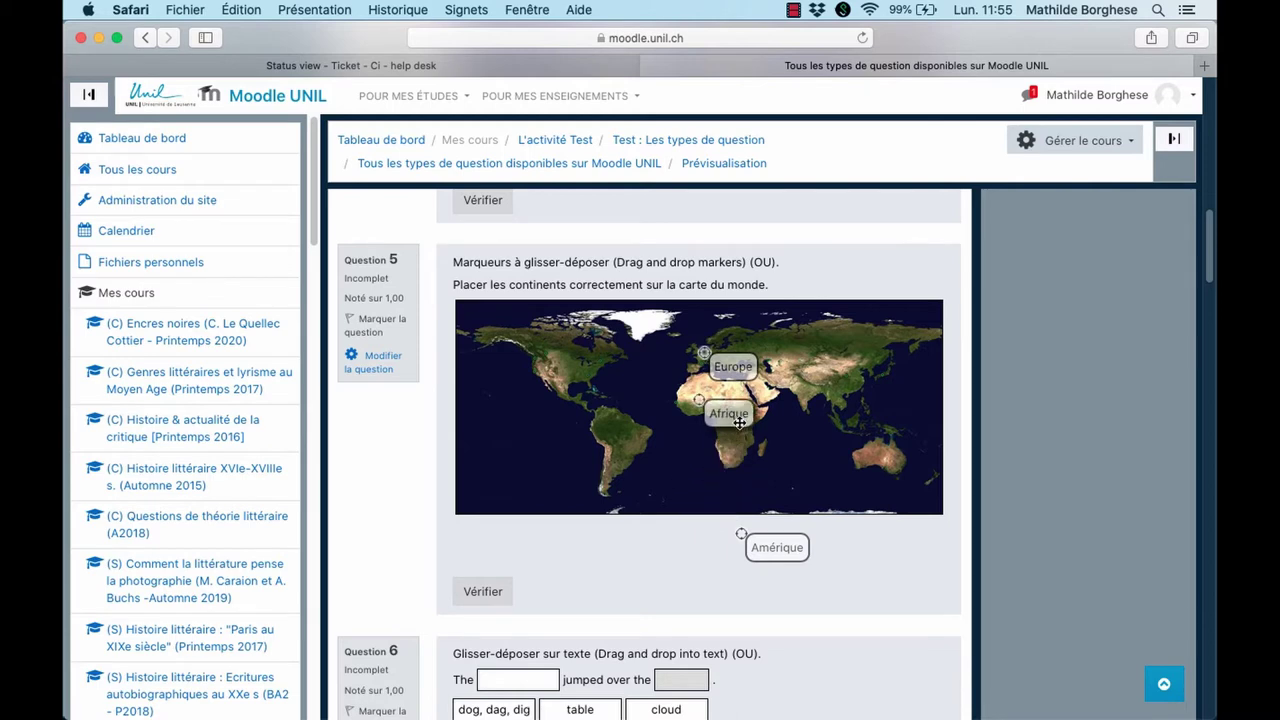
mouse_move(778, 545)
mouse_down()
mouse_move(636, 447)
mouse_move(608, 404)
mouse_up()
Fill question 6's first blank with "dog, dag, dig" and its second blank with "stone"
scroll(678, 557, down, 3)
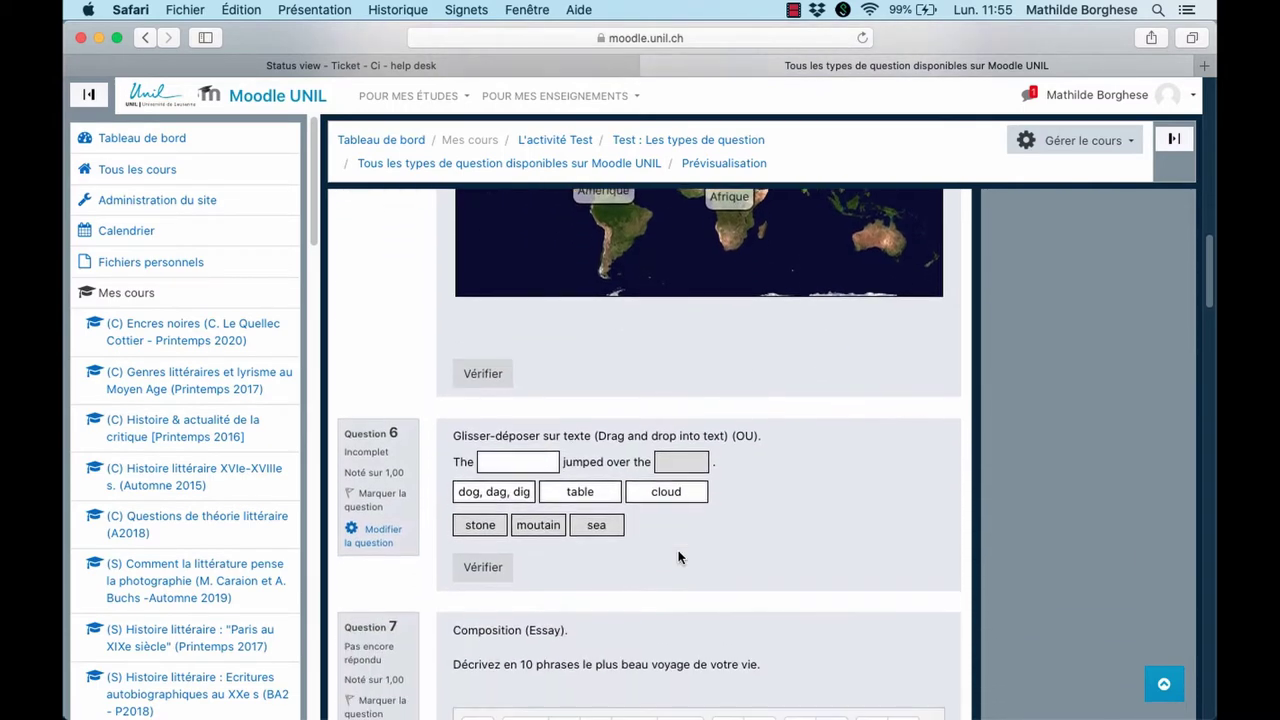
drag(520, 480, 532, 452)
drag(500, 513, 701, 449)
Enter the "Lorem ipsum dolor sit amet" sample paragraph as the essay answer to question 7
scroll(801, 497, down, 5)
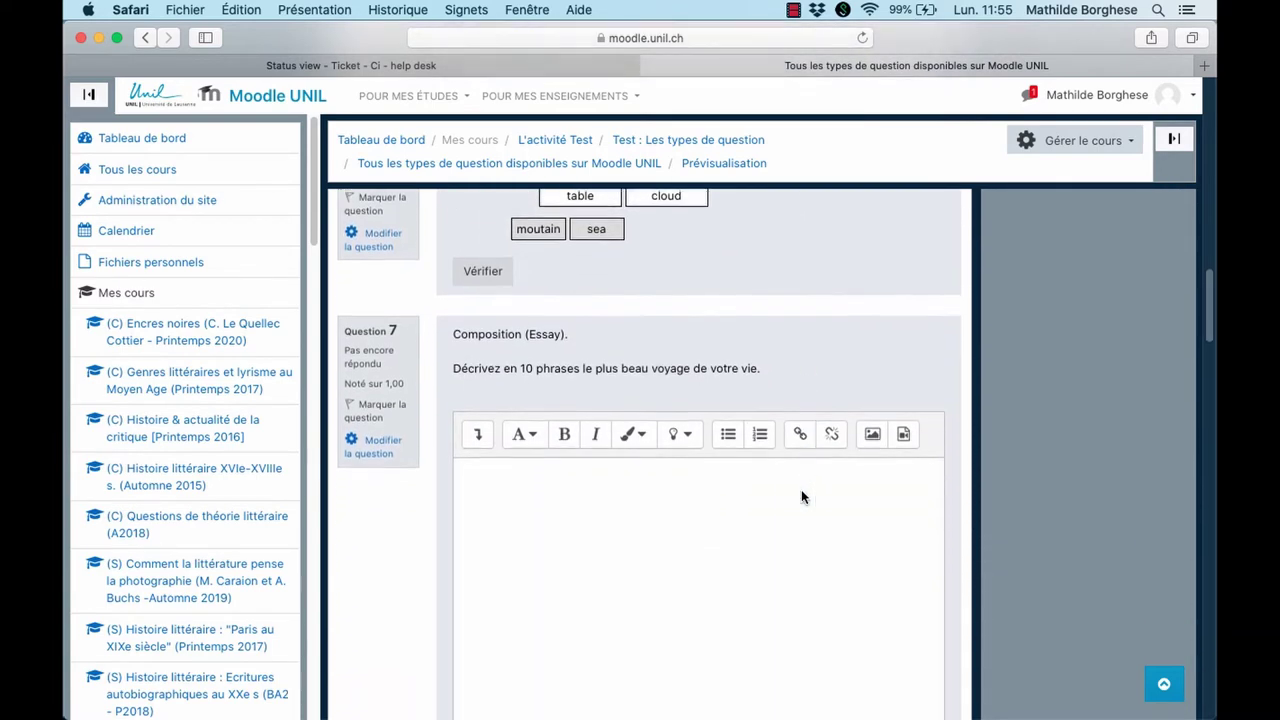
click(681, 492)
text("Lorem ipsum dolor sit amet, consectetur adipiscing elit, sed do eiusmod tempor incididunt ut labore et dolore magna aliqua. Ut enim ad minim veniam, quis nostrud exercitation ullamco laboris nisi ut aliquip ex ea commodo consequat. Duis aute irure dolor in reprehenderit in voluptate velit esse cillum dolore eu fugiat nulla pariatur. Excepteur sint occaecat cupidatat non proident, sunt in culpa qui officia deserunt mollit anim id est laborum.")
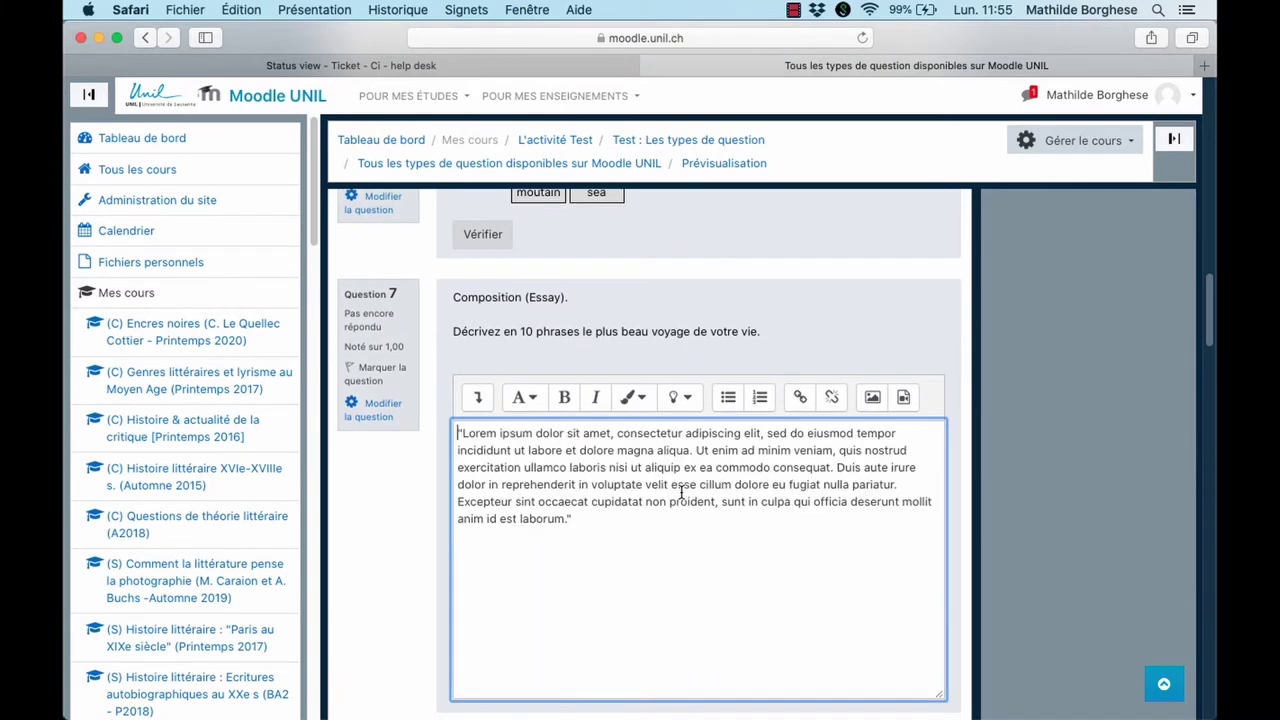
Leave the remaining questions unanswered, save the test, and submit and finish the whole attempt
scroll(681, 492, down, 4)
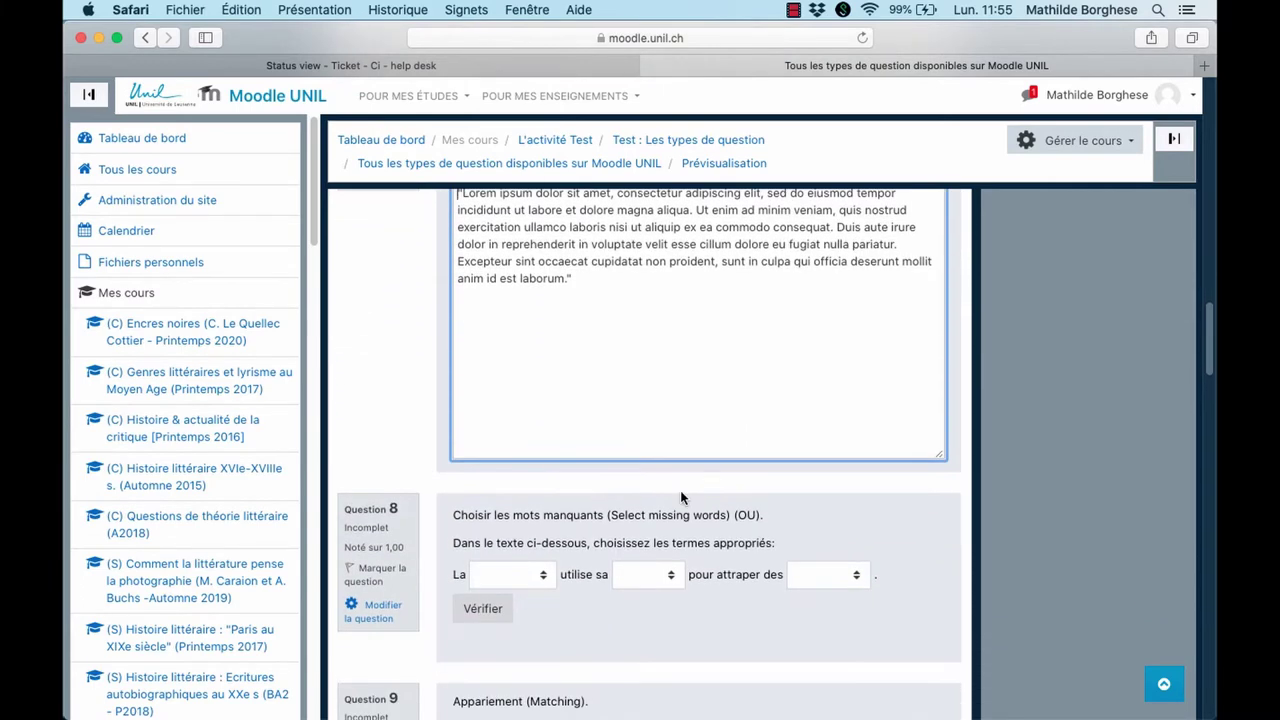
scroll(680, 497, down, 10)
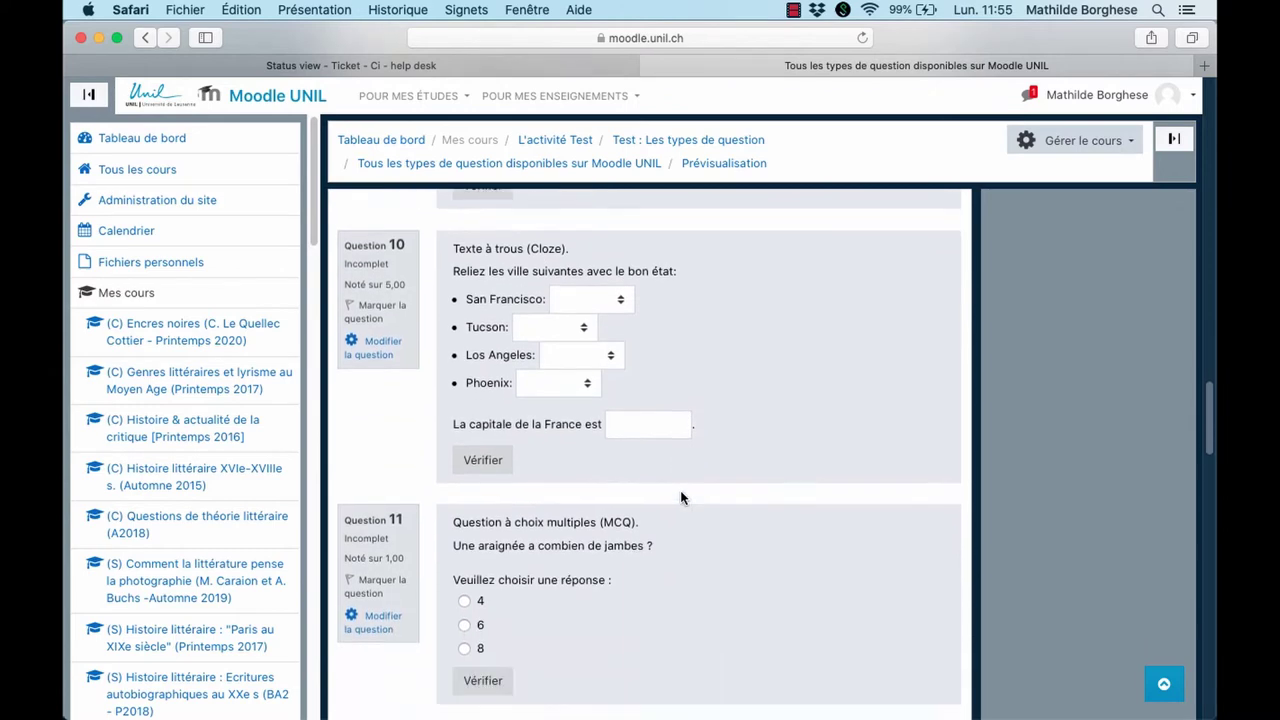
scroll(680, 497, down, 20)
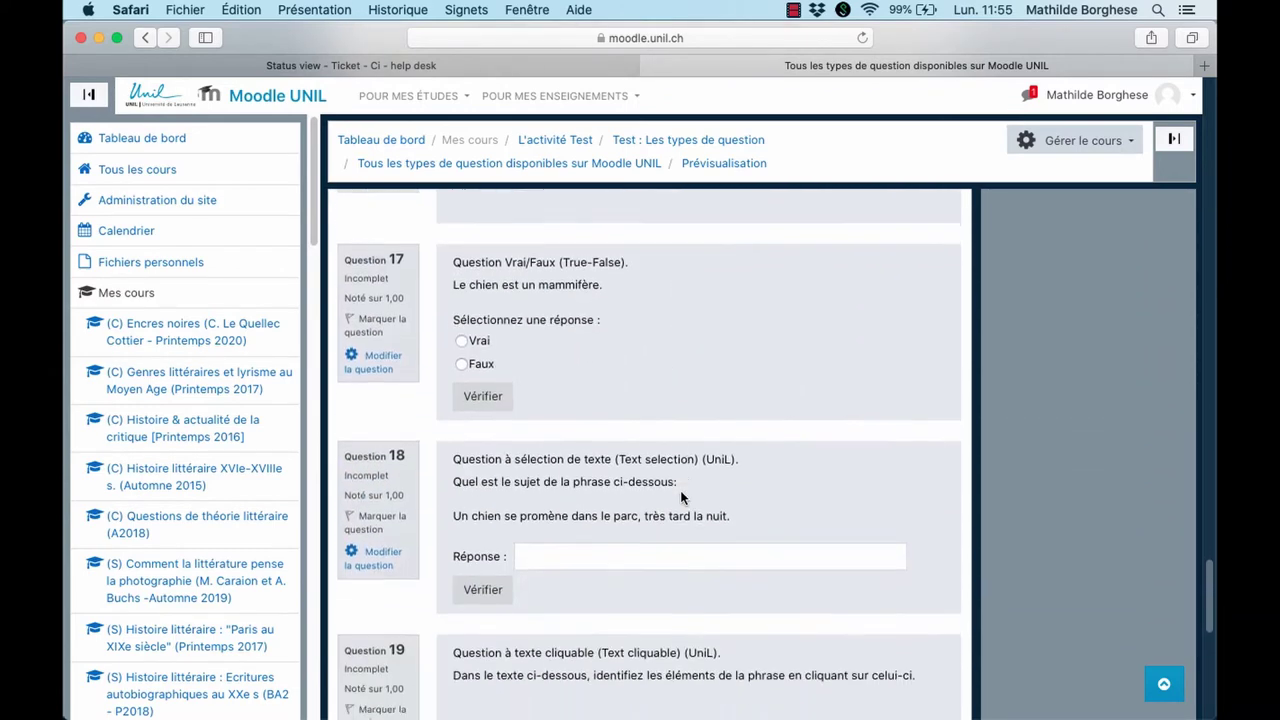
scroll(680, 497, down, 12)
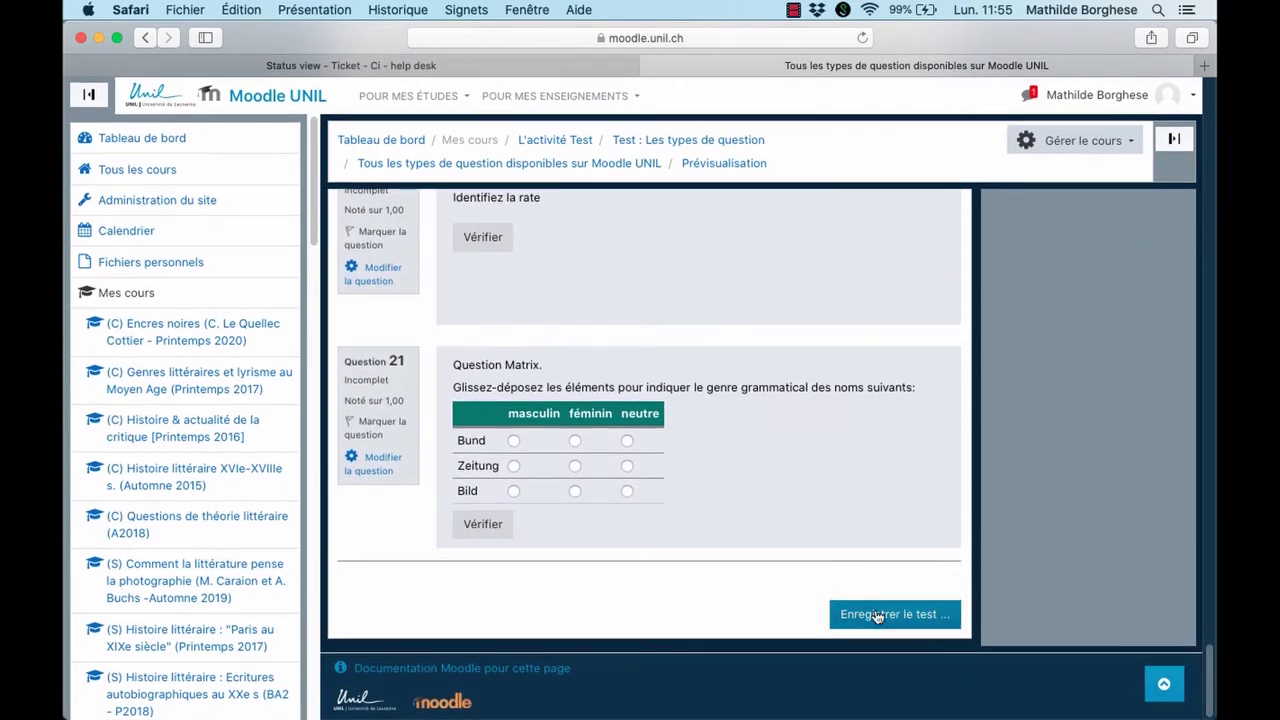
click(877, 615)
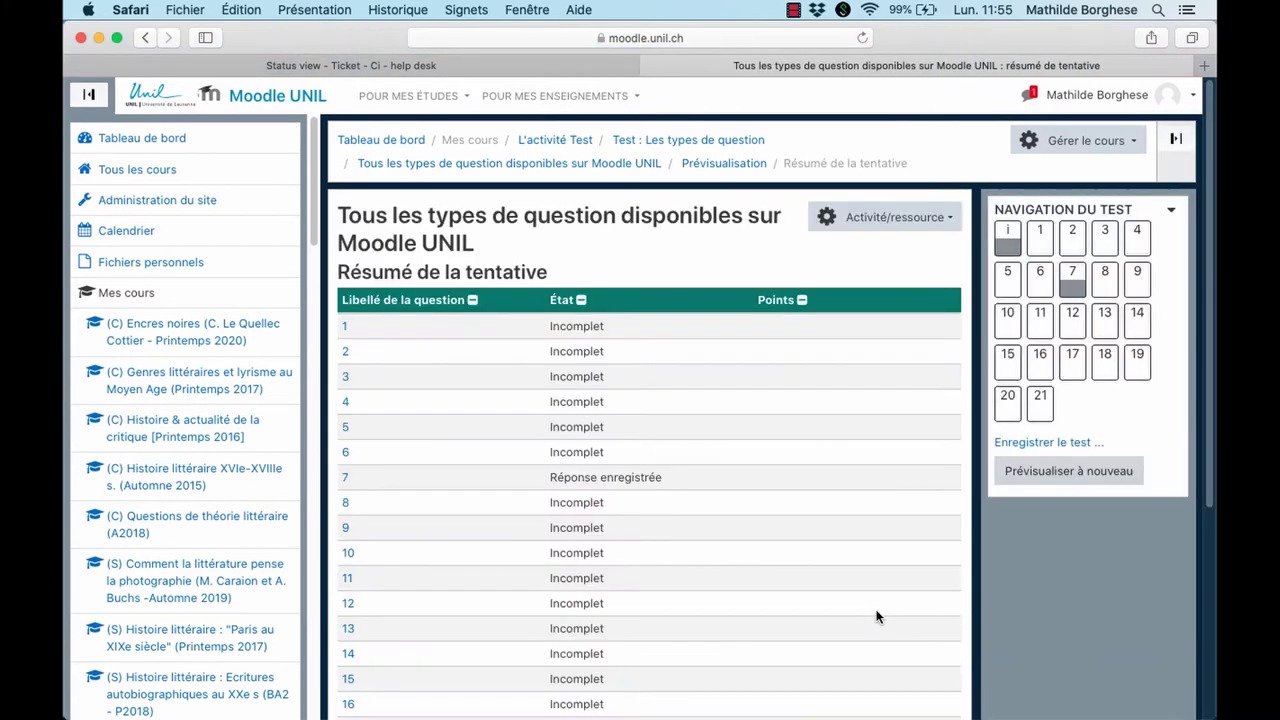
scroll(877, 615, down, 5)
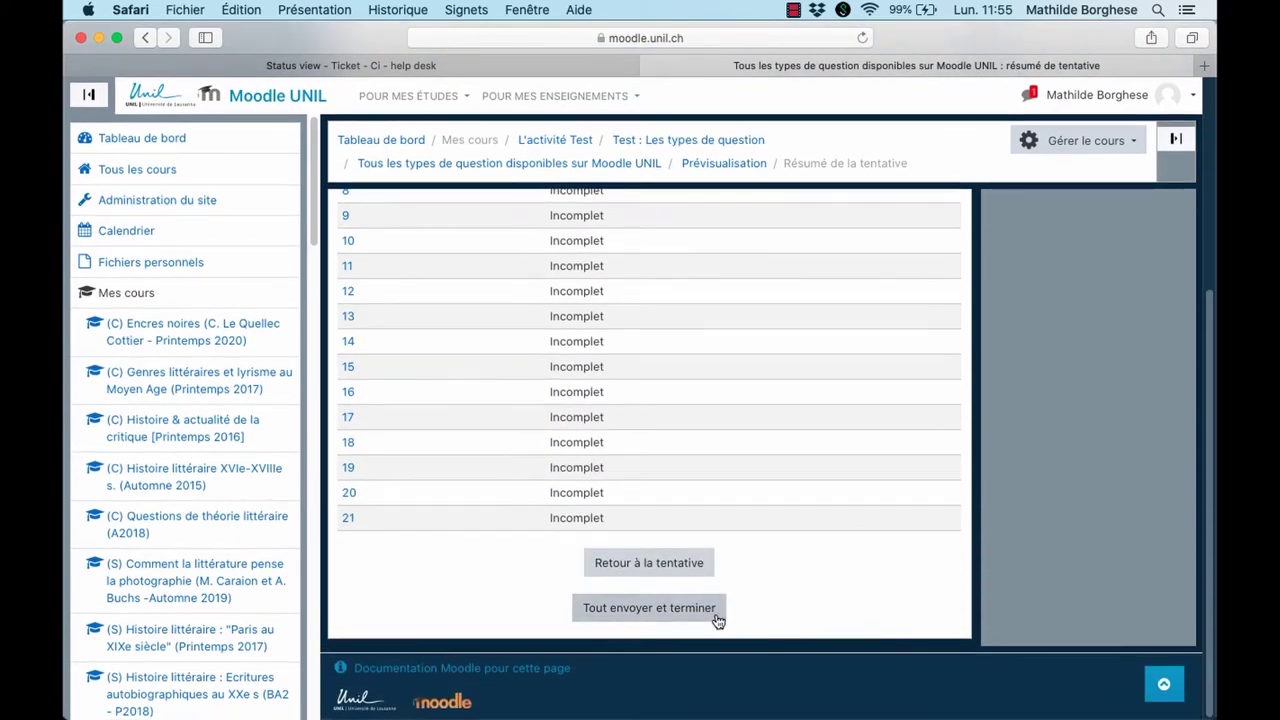
click(718, 618)
click(642, 512)
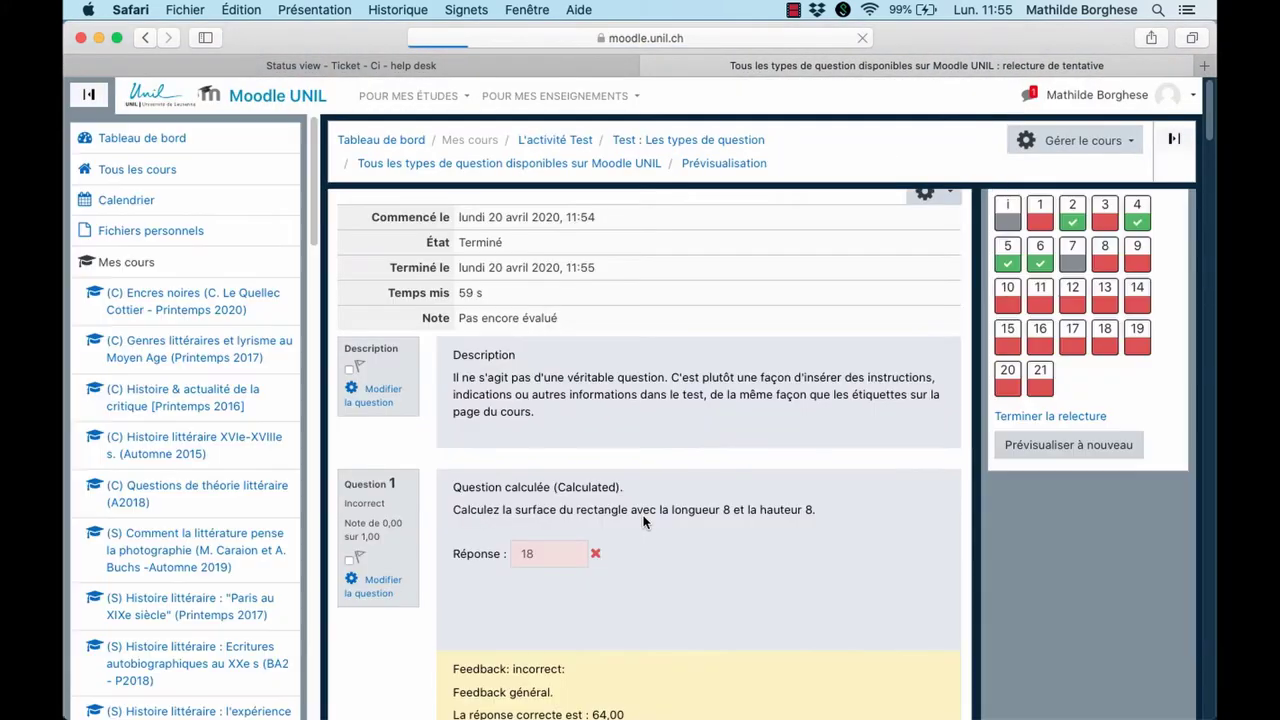
Review the submitted attempt's marks, feedback and correct answers from question 1 through question 10
scroll(643, 521, down, 2)
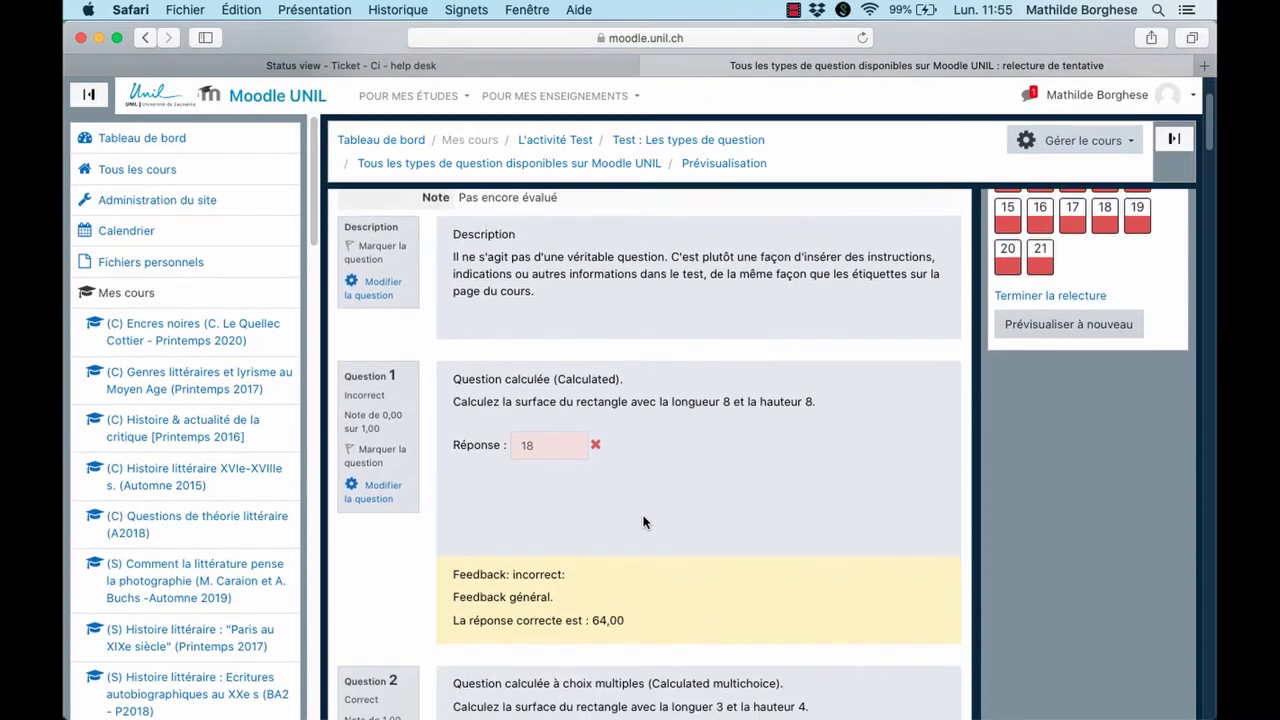
scroll(643, 521, down, 2)
scroll(643, 521, down, 3)
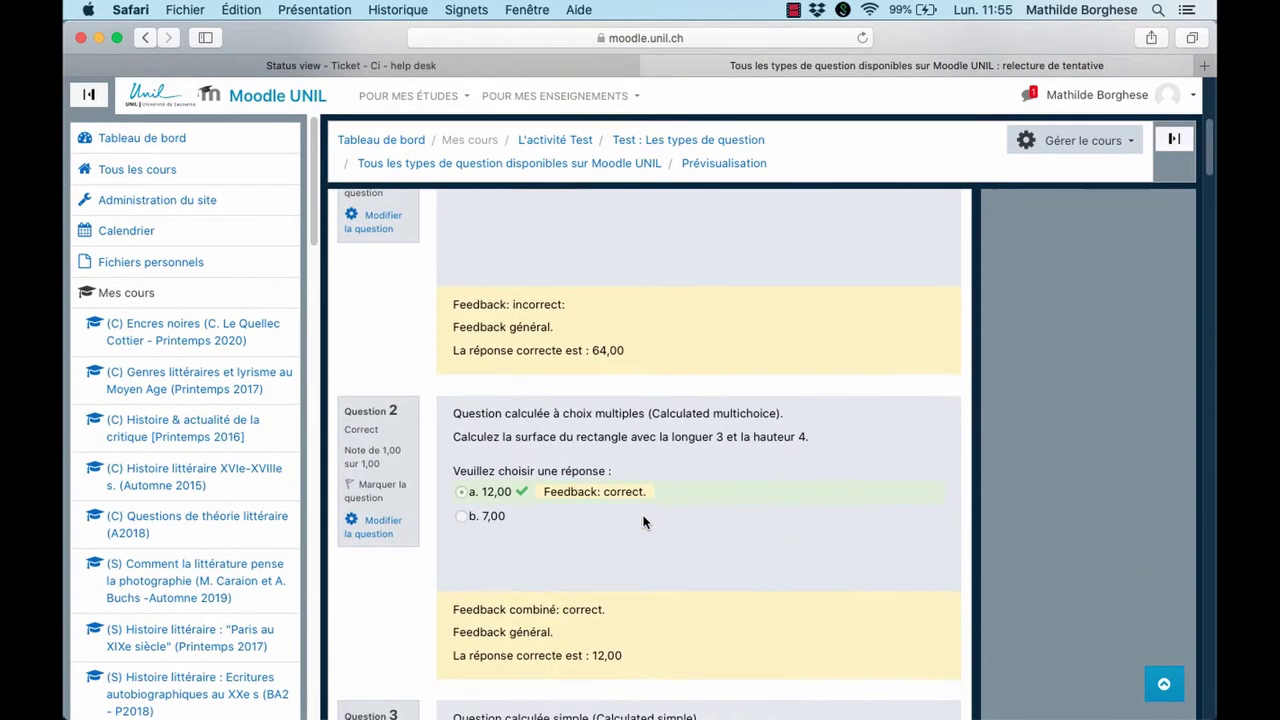
scroll(826, 594, down, 2)
scroll(826, 594, down, 2)
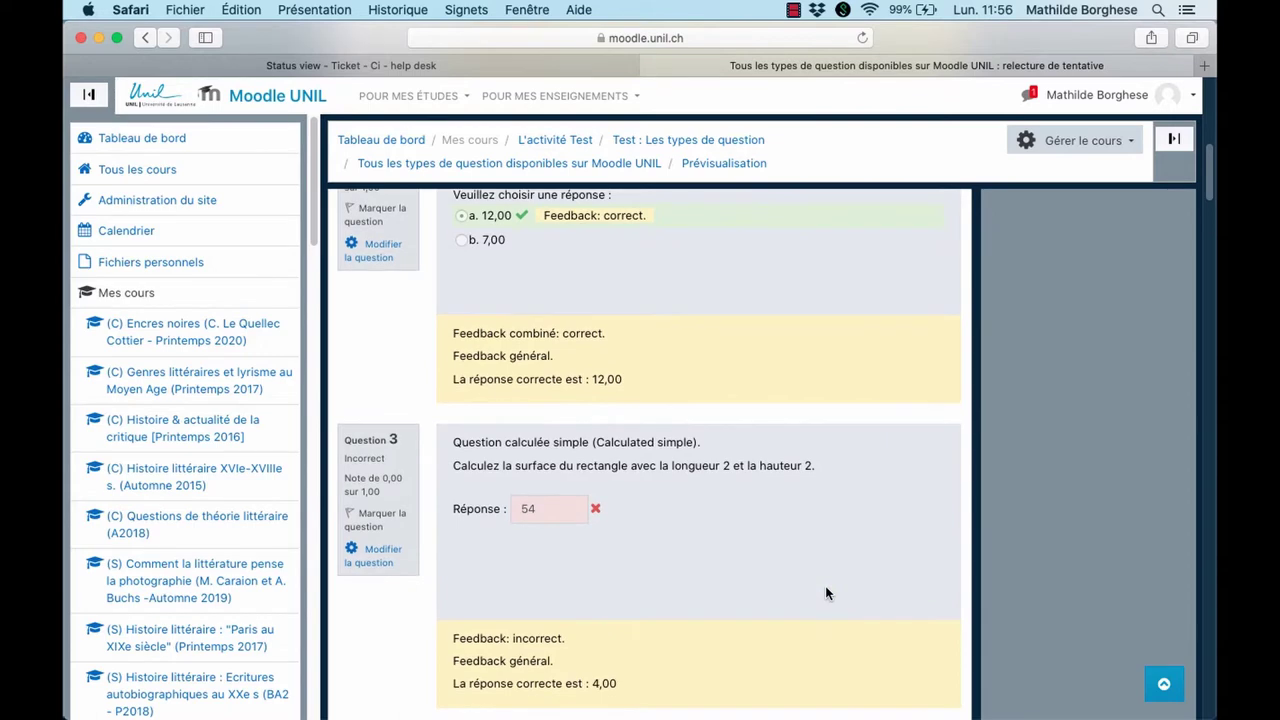
scroll(826, 594, down, 3)
scroll(826, 594, down, 3)
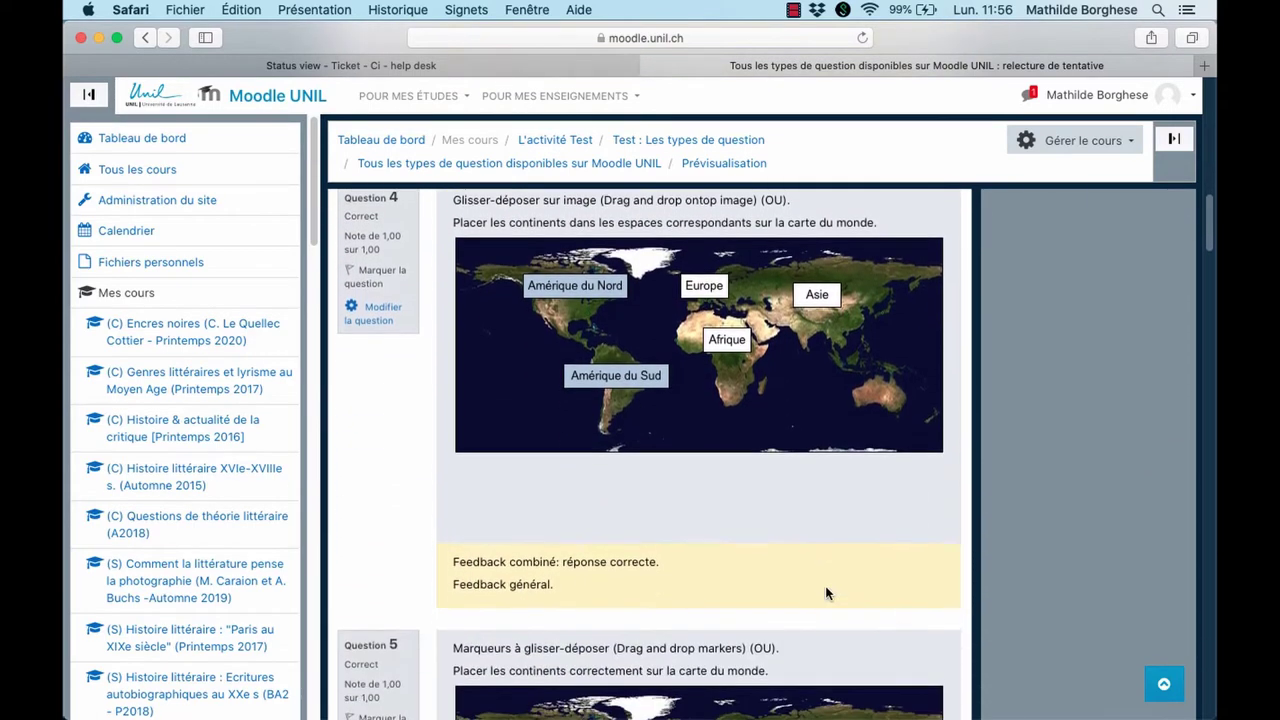
scroll(826, 594, down, 4)
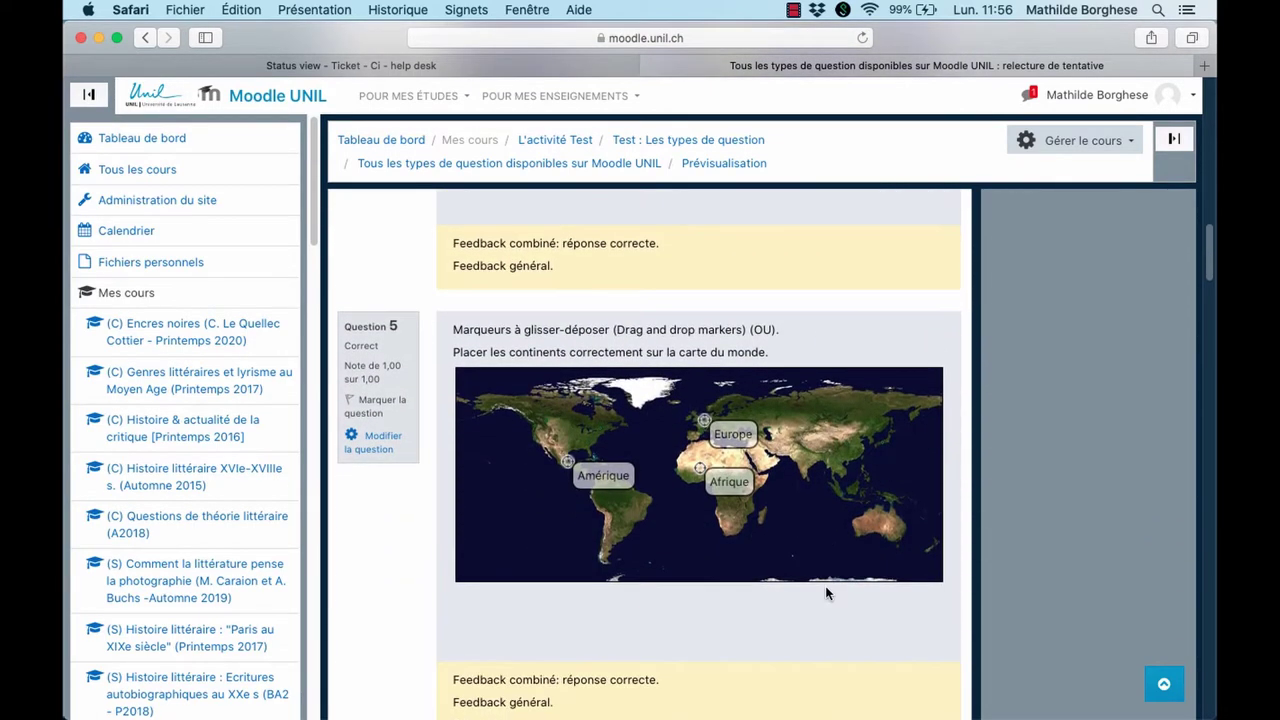
scroll(826, 594, down, 4)
scroll(826, 594, down, 5)
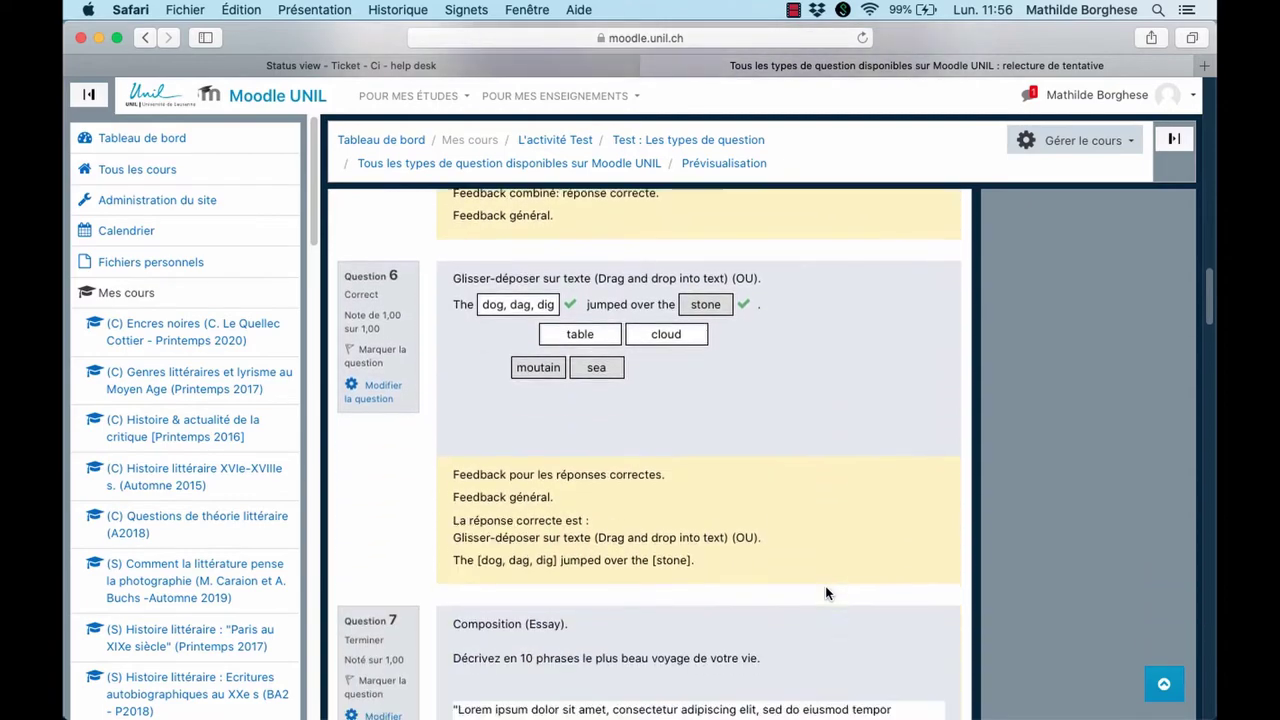
scroll(826, 594, down, 4)
scroll(826, 594, down, 3)
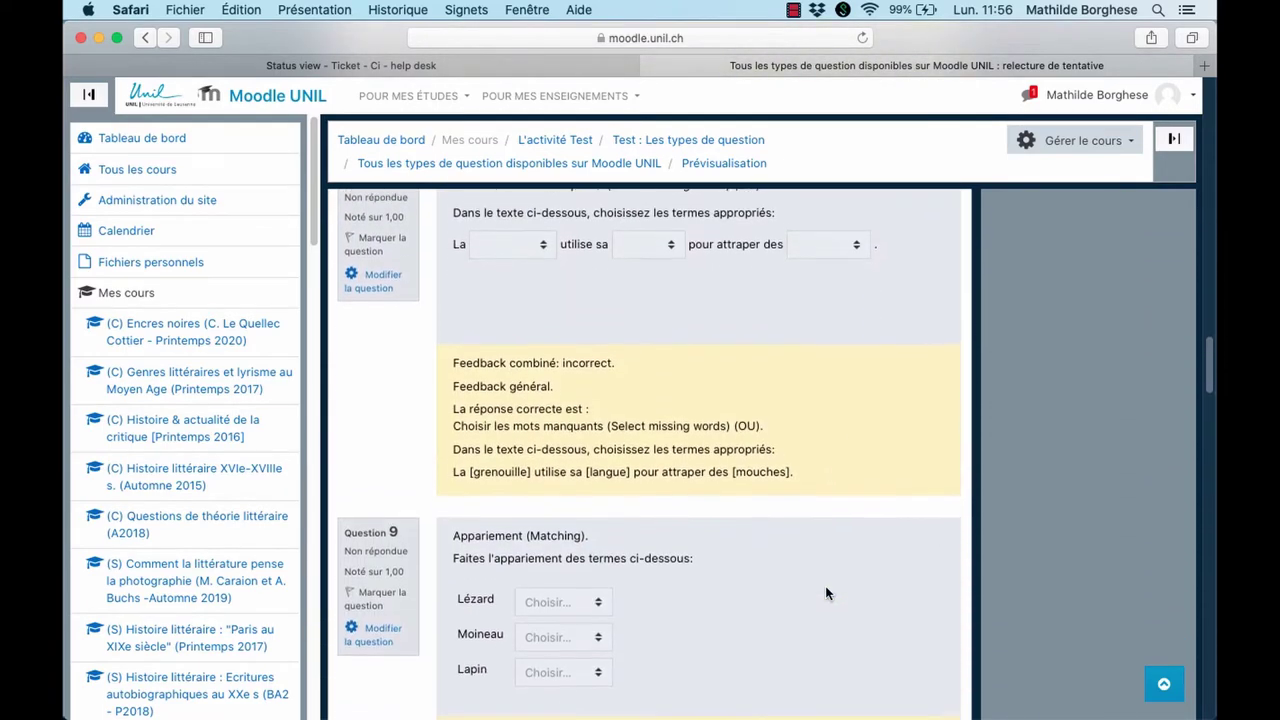
scroll(826, 594, down, 4)
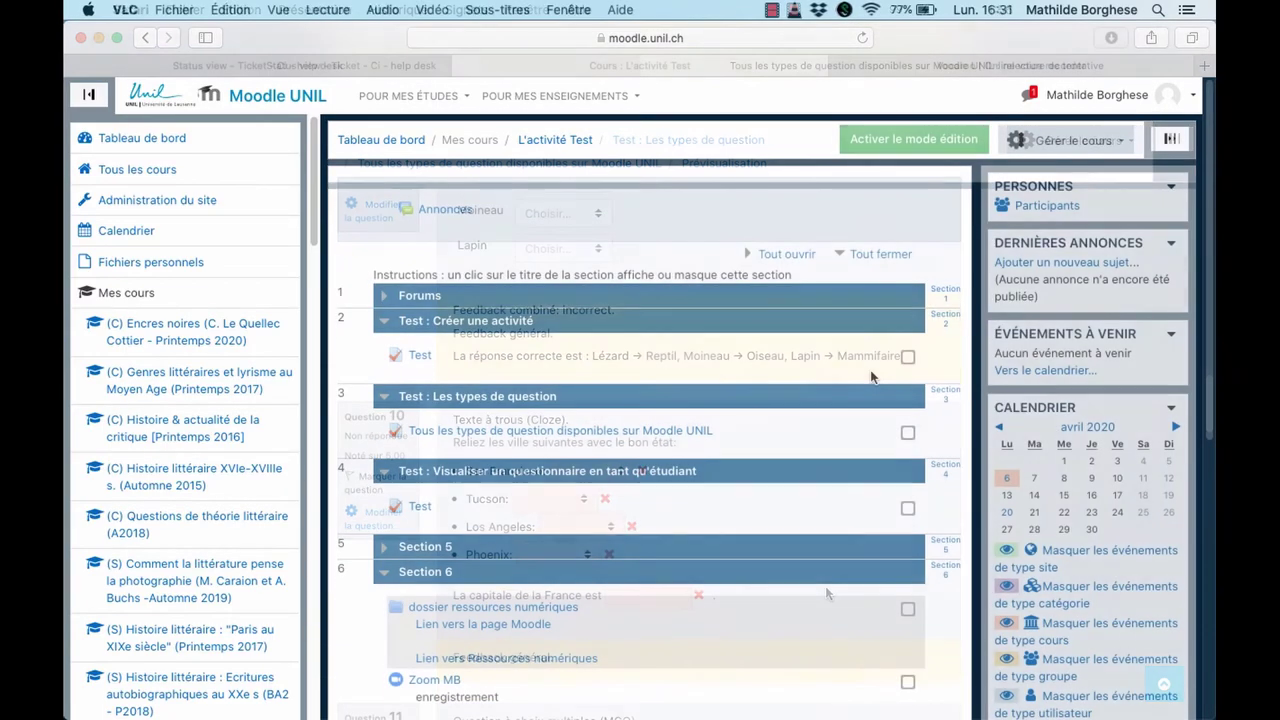
Turn on editing mode for the course L'activité Test and add a Test activity to the section "Test : Créer une activité"
click(893, 140)
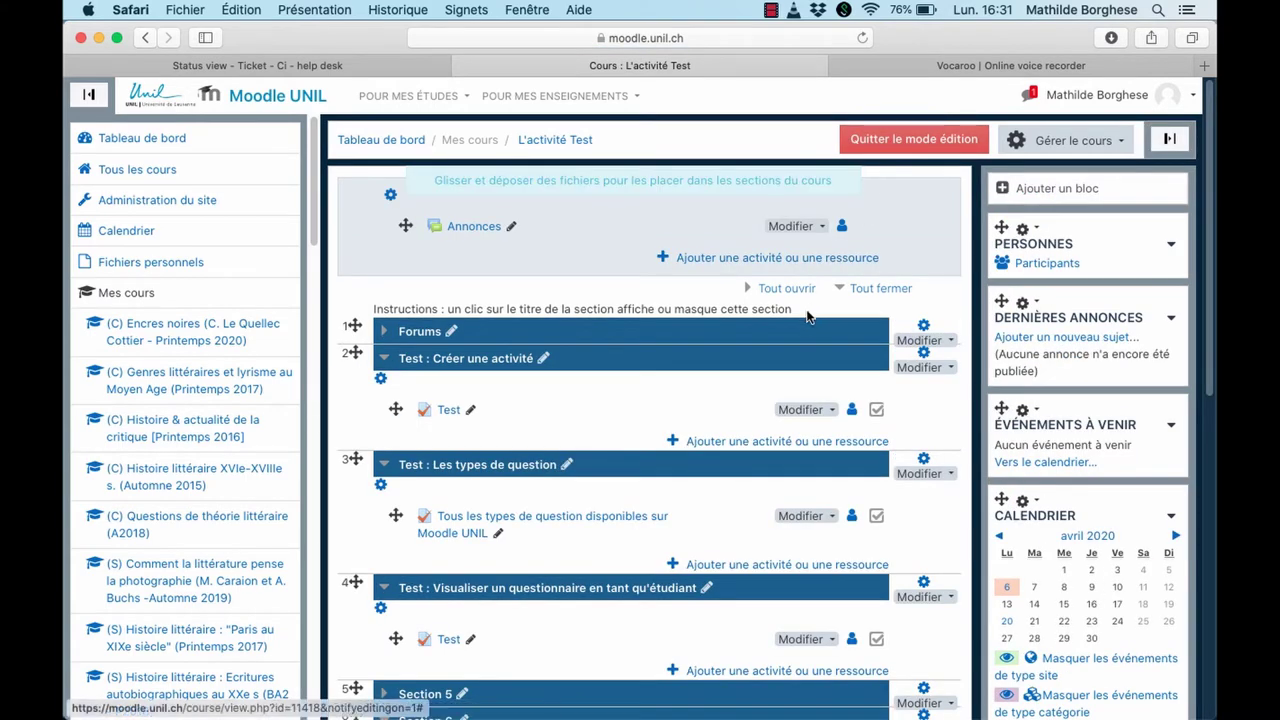
click(747, 442)
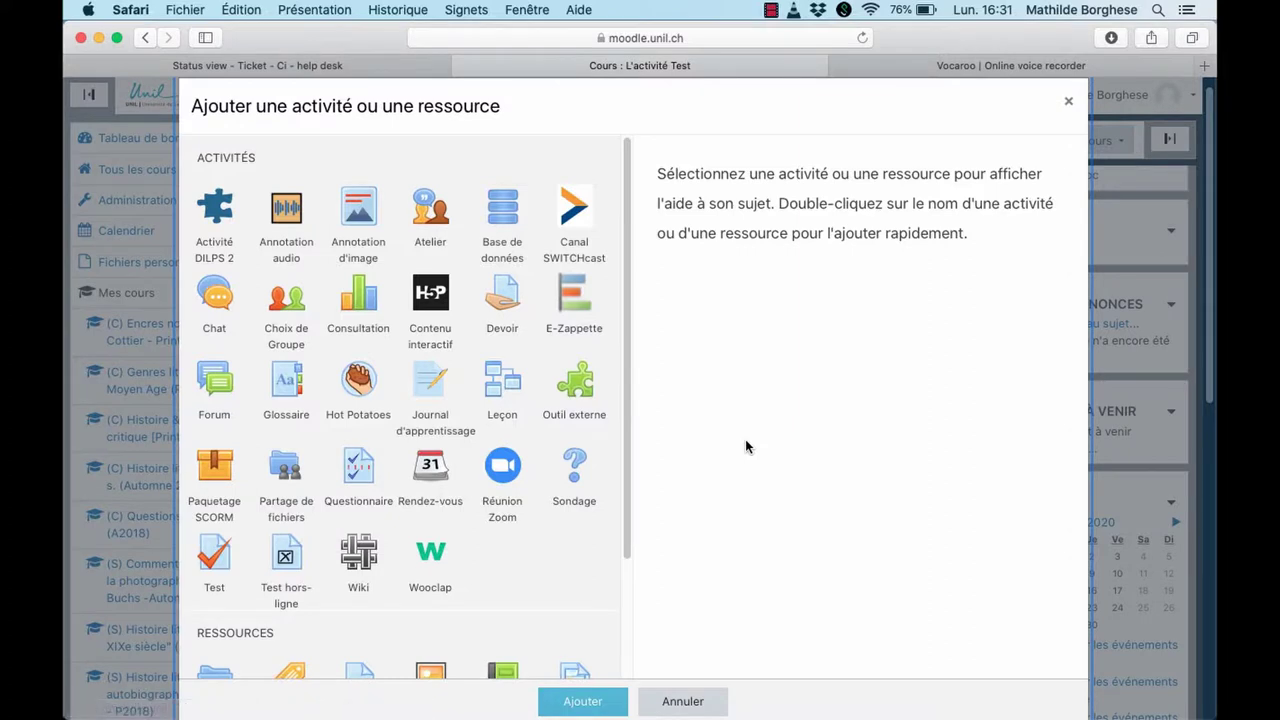
double_click(218, 580)
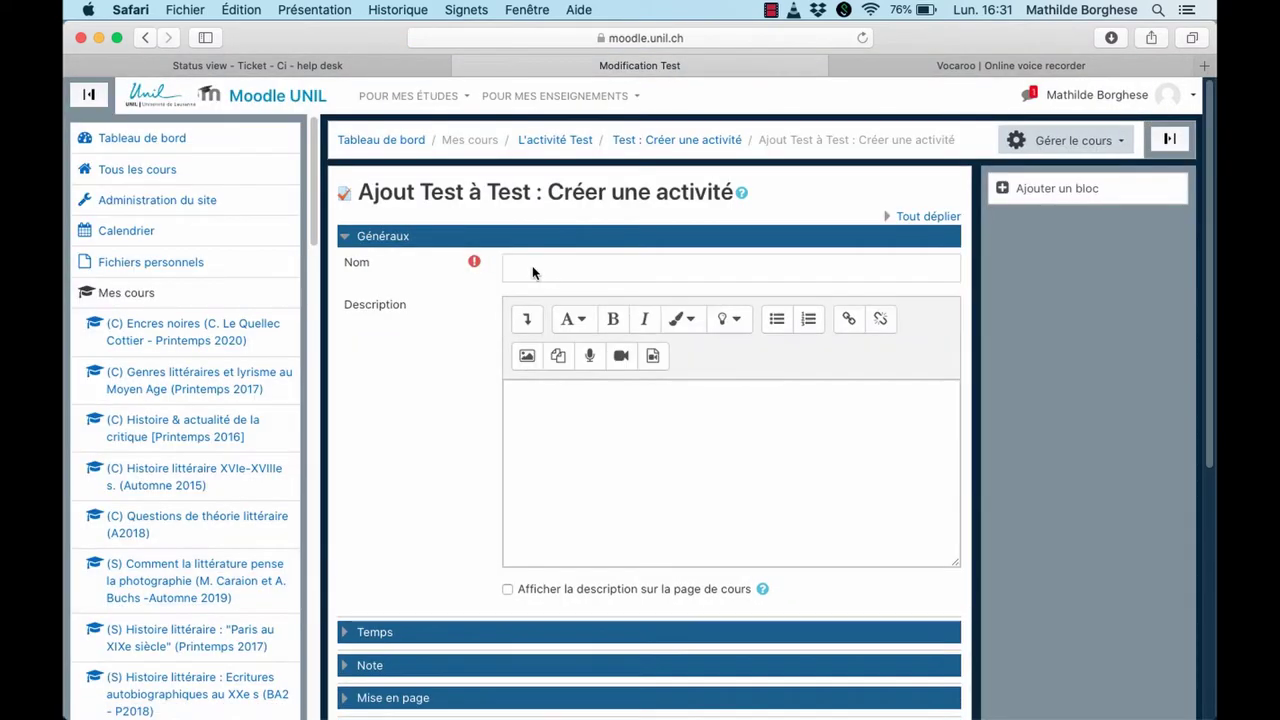
Name the new Test activity "Test" and leave its description empty
click(532, 266)
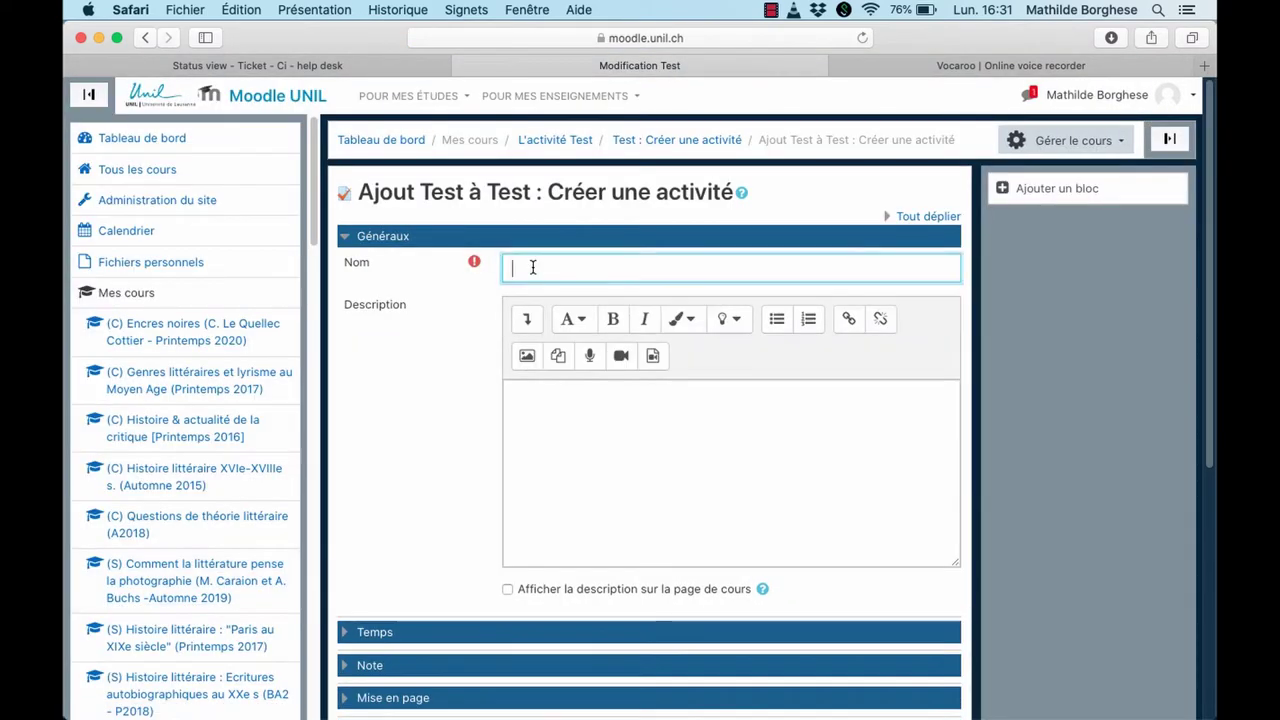
text(Tes)
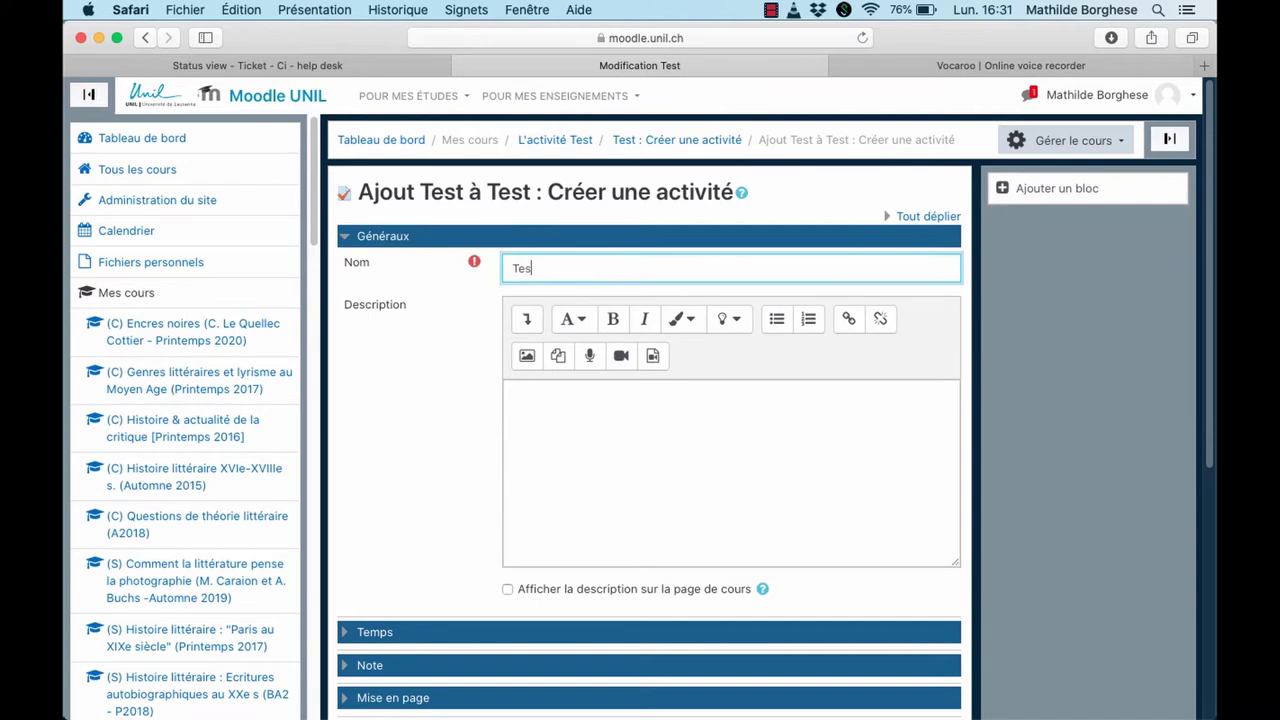
text(t)
click(563, 436)
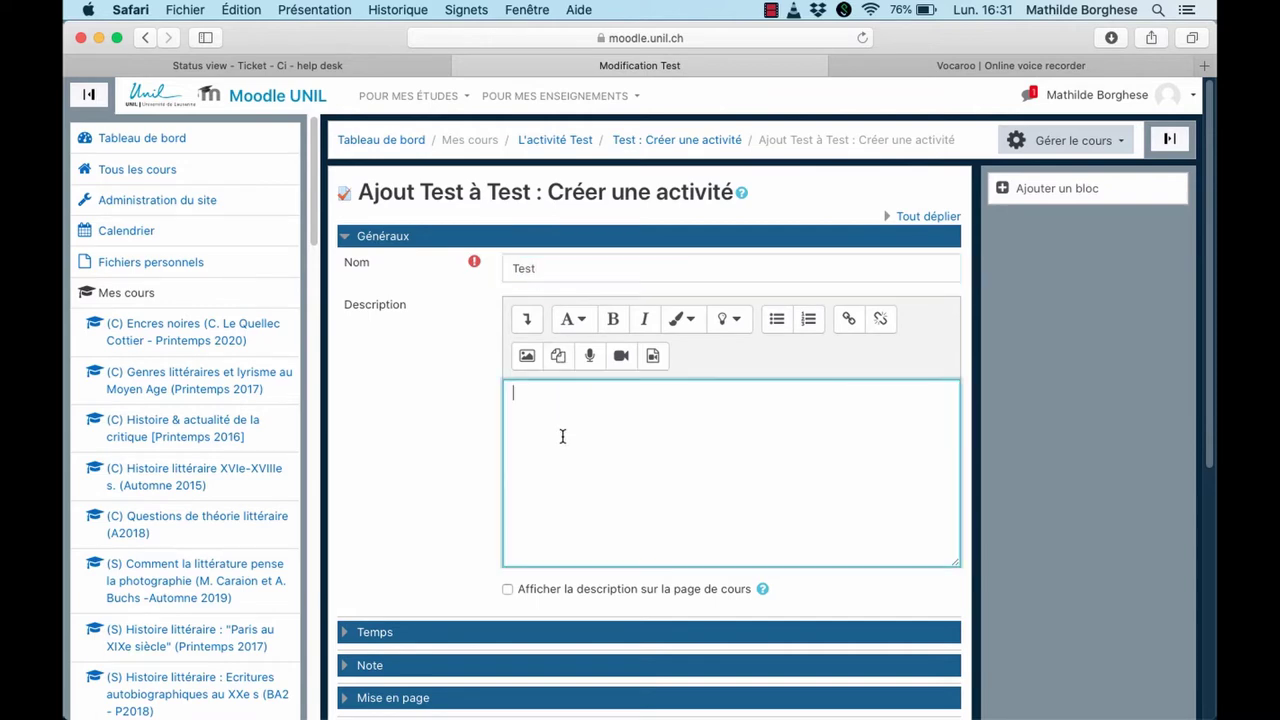
In the Temps settings, try activating the opening and closing dates with closing day 21, and deactivate both again
scroll(563, 436, down, 4)
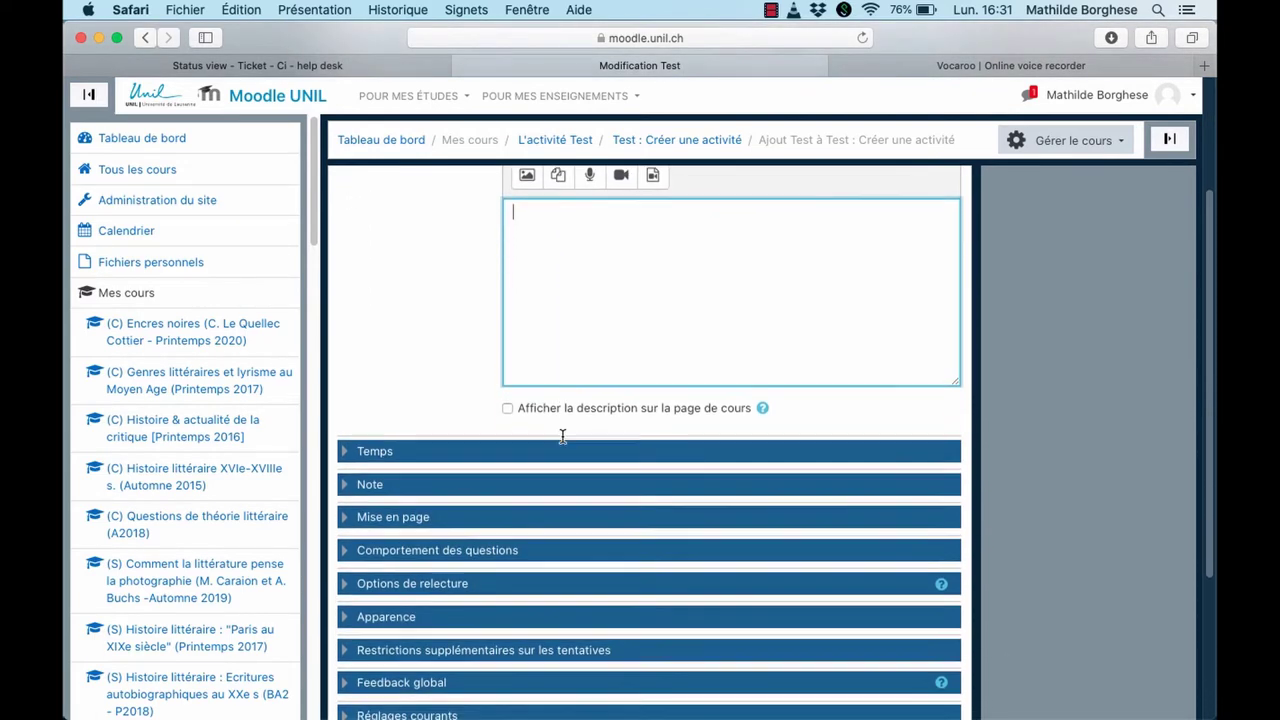
click(425, 448)
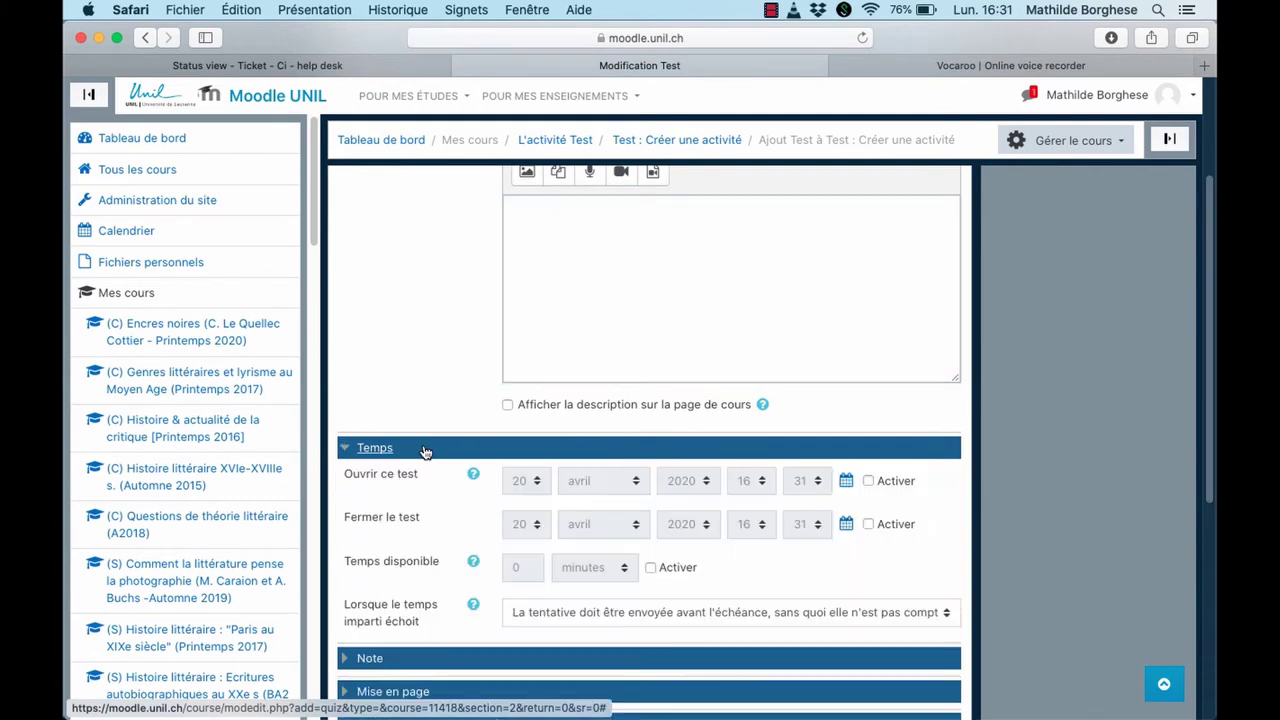
scroll(425, 452, down, 2)
click(868, 409)
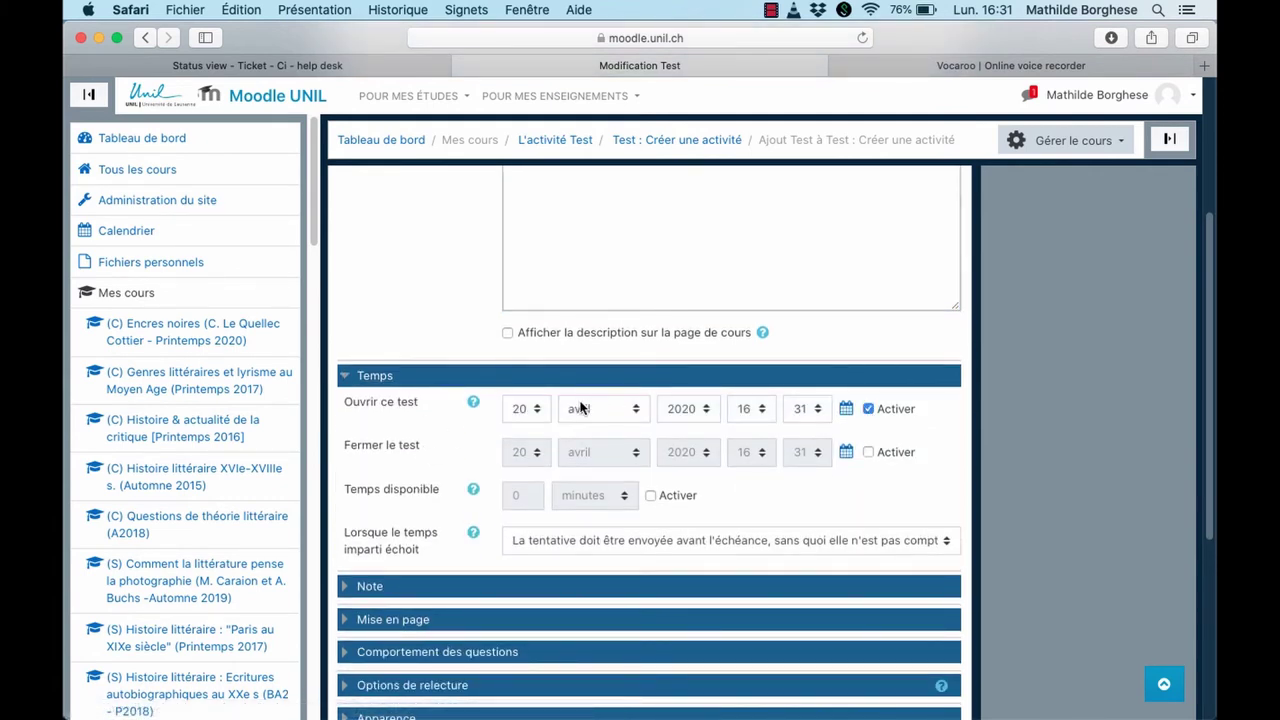
click(867, 452)
click(537, 456)
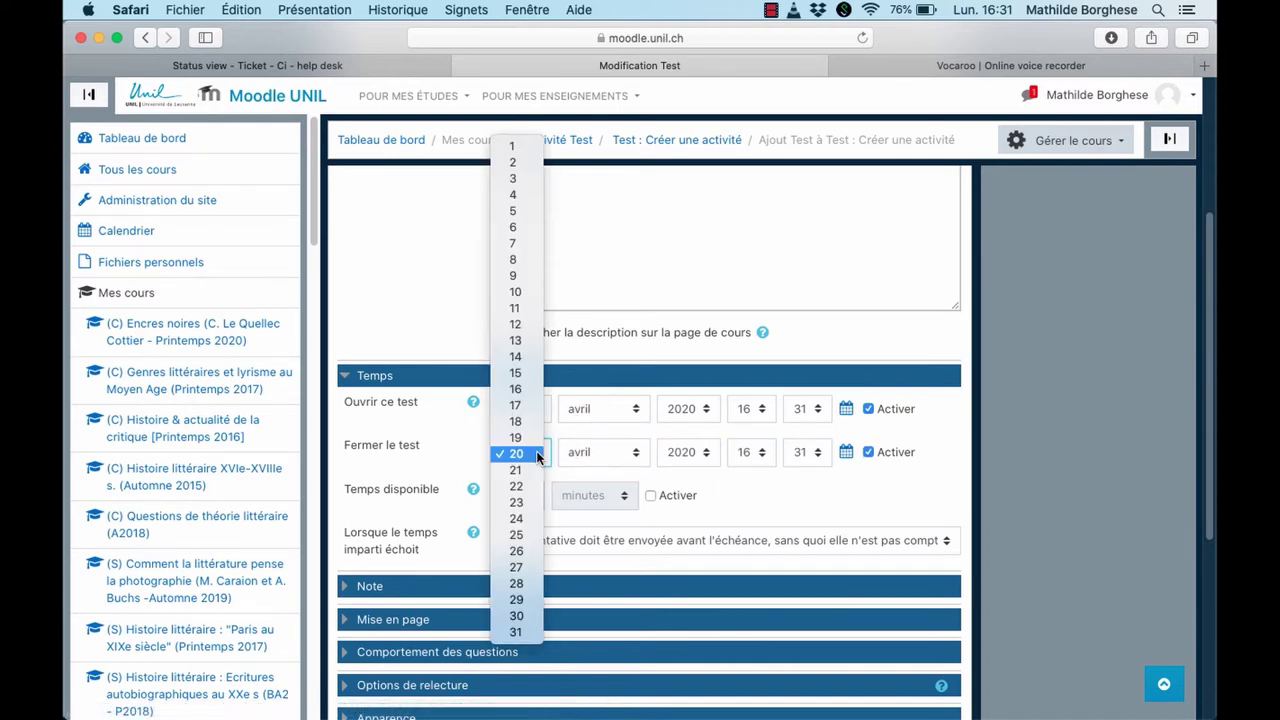
click(528, 470)
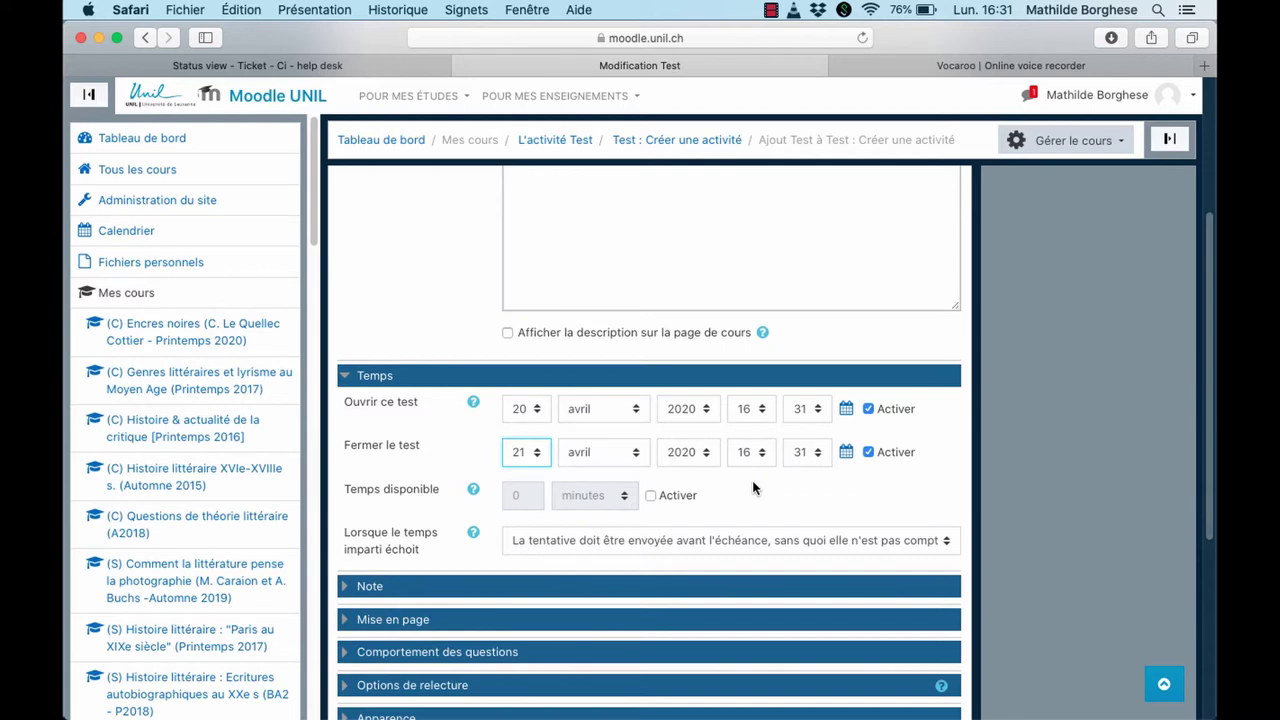
click(868, 453)
click(868, 409)
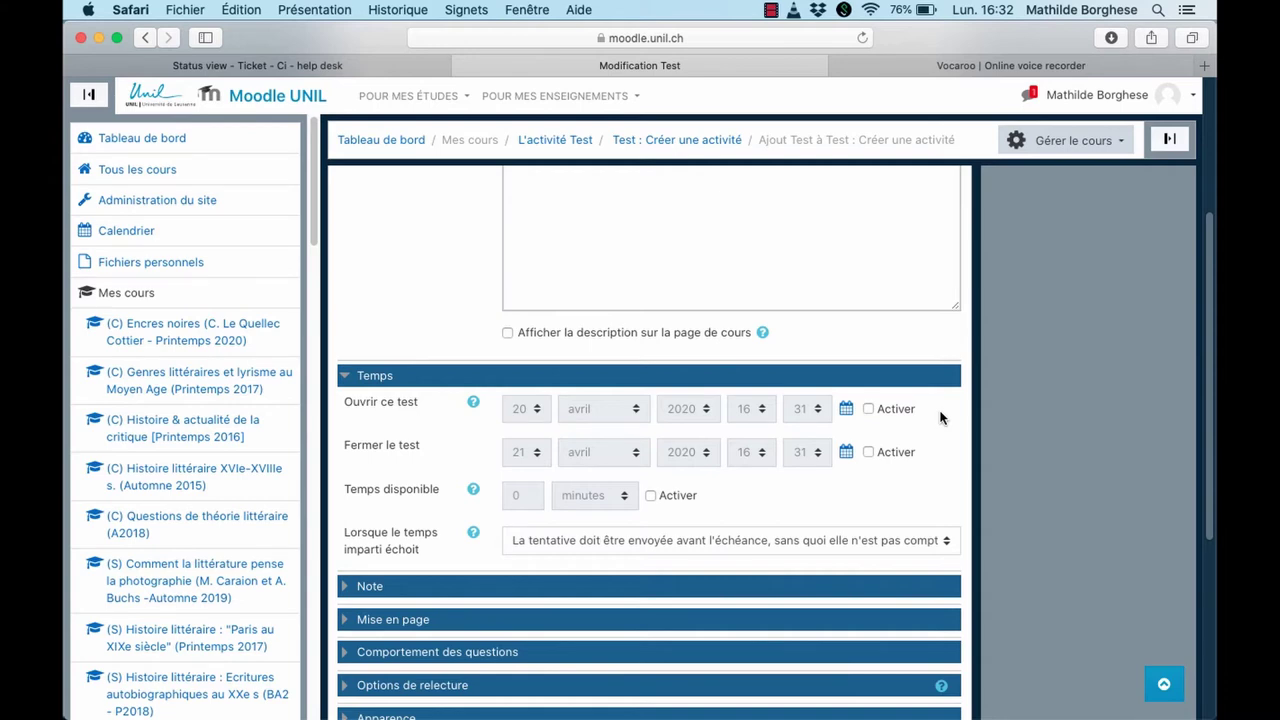
Consult the help for Temps disponible, try a time limit of 45 minutes, and deactivate the limit again
click(474, 496)
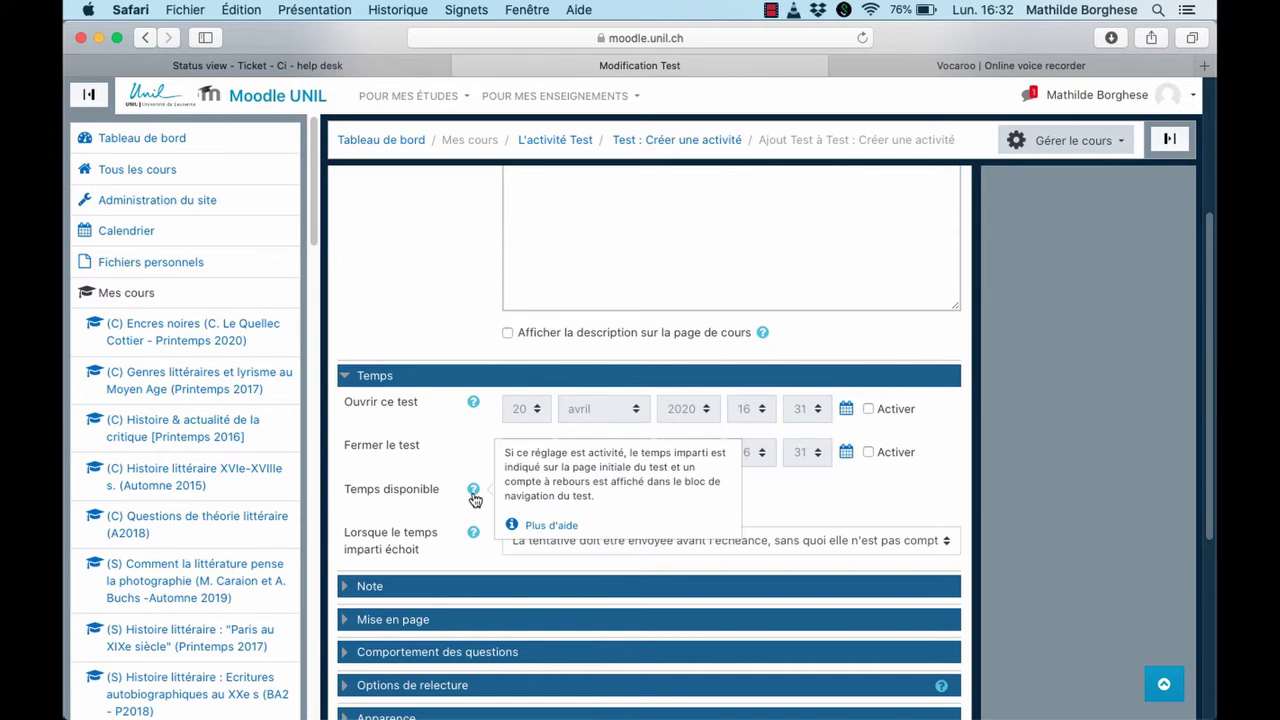
click(457, 509)
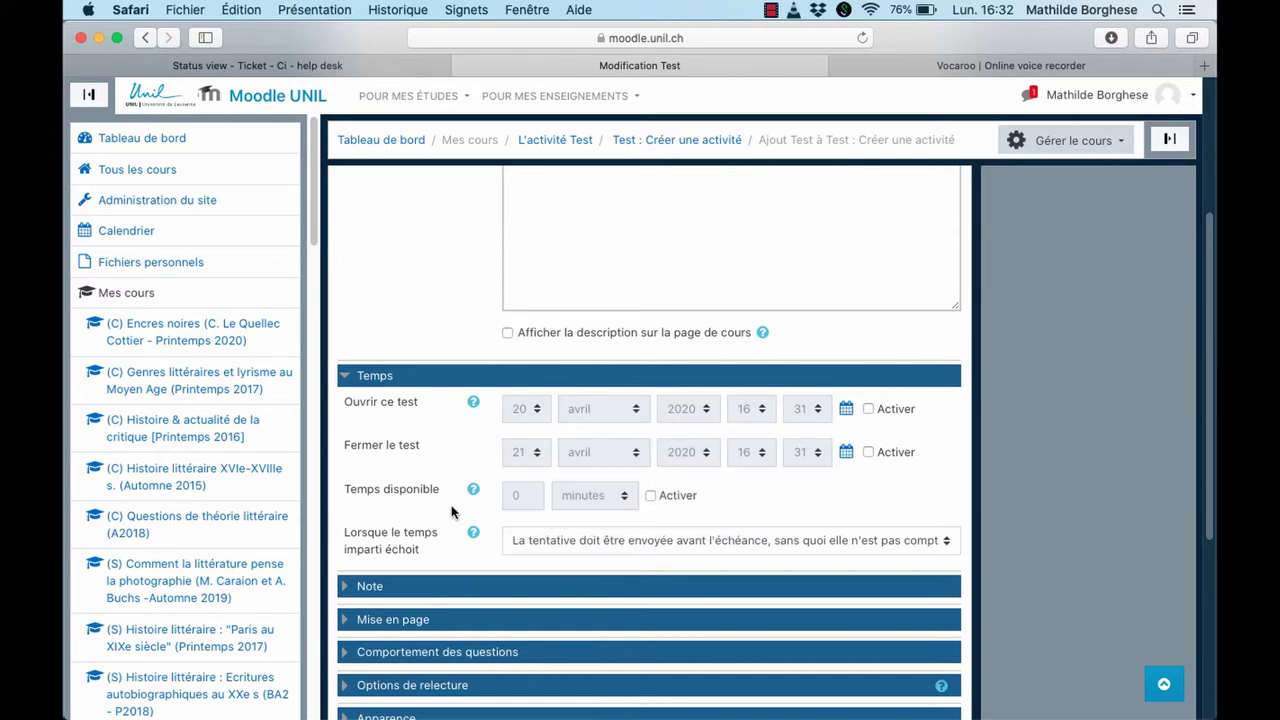
click(650, 495)
click(624, 497)
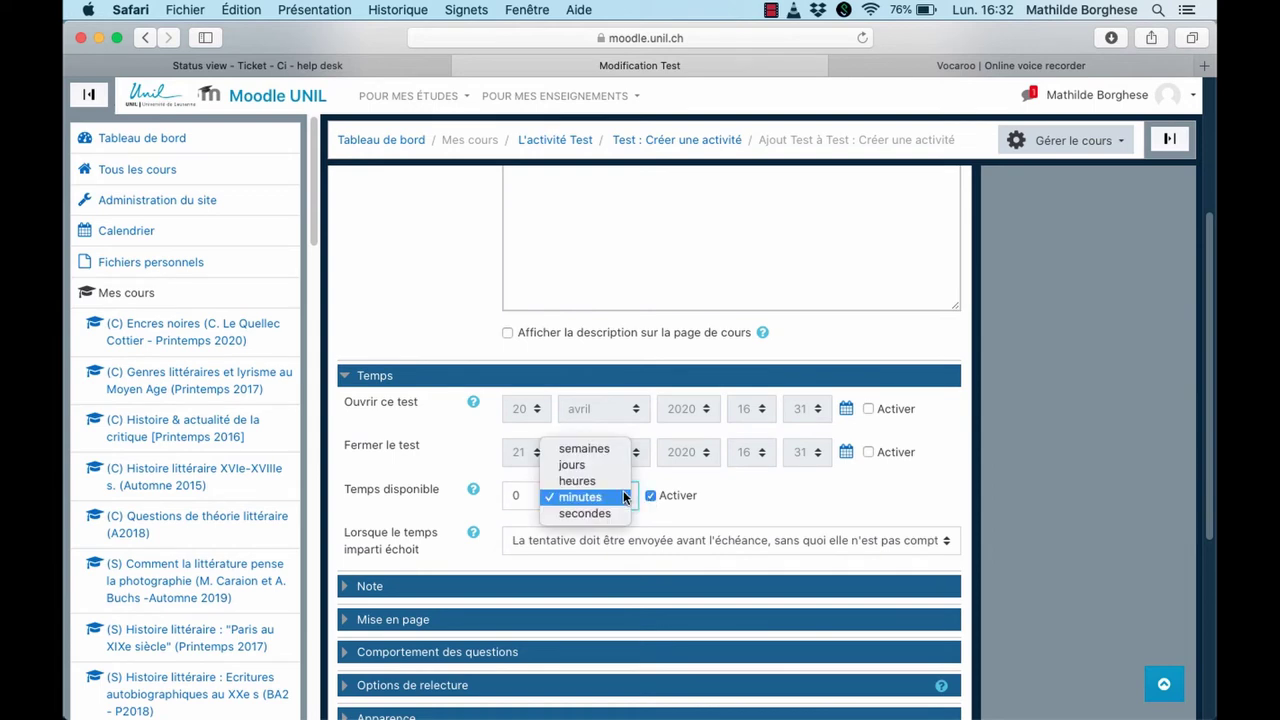
click(624, 497)
double_click(517, 495)
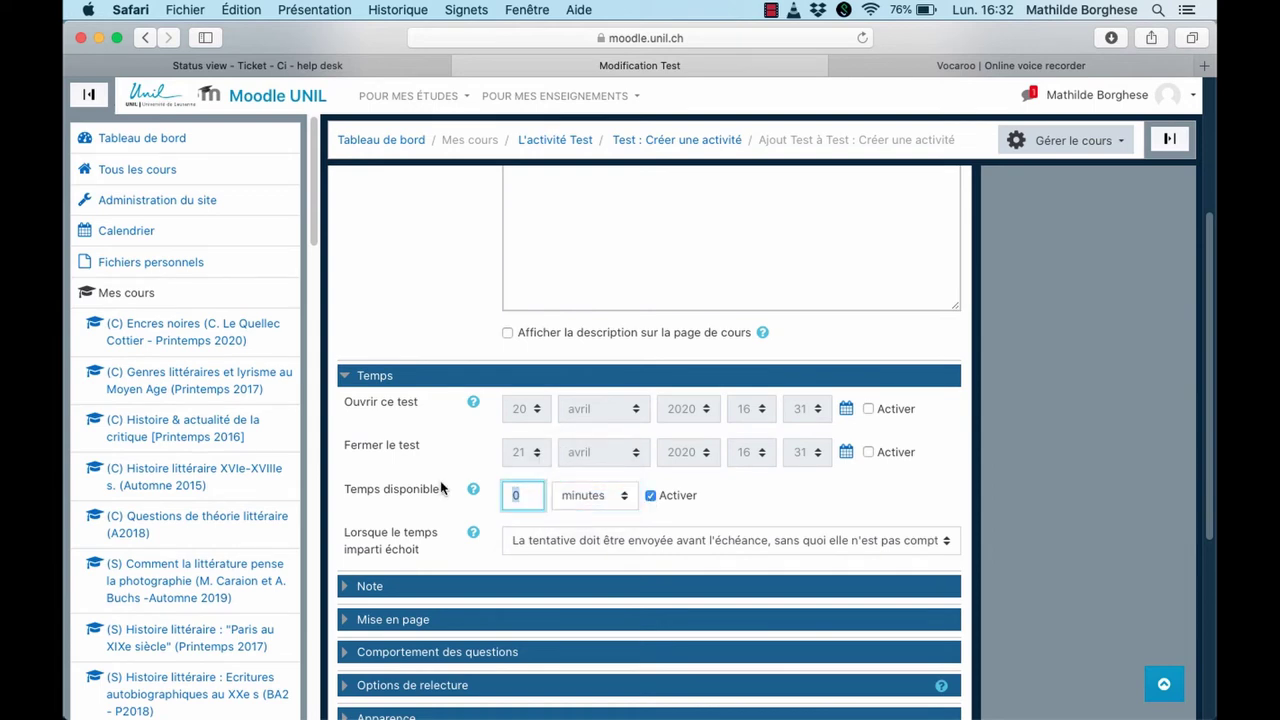
text(45)
click(707, 491)
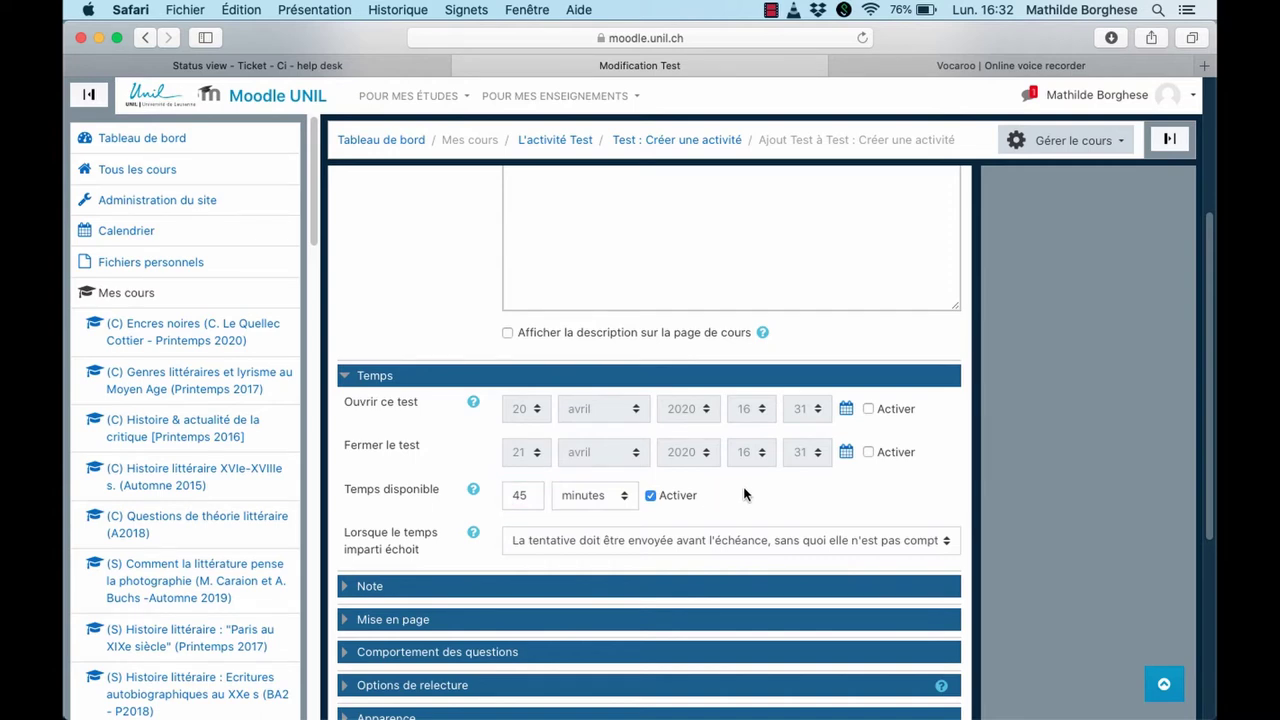
click(651, 495)
In the Mise en page settings, reveal the additional options and set the navigation method to Séquentielle
click(436, 622)
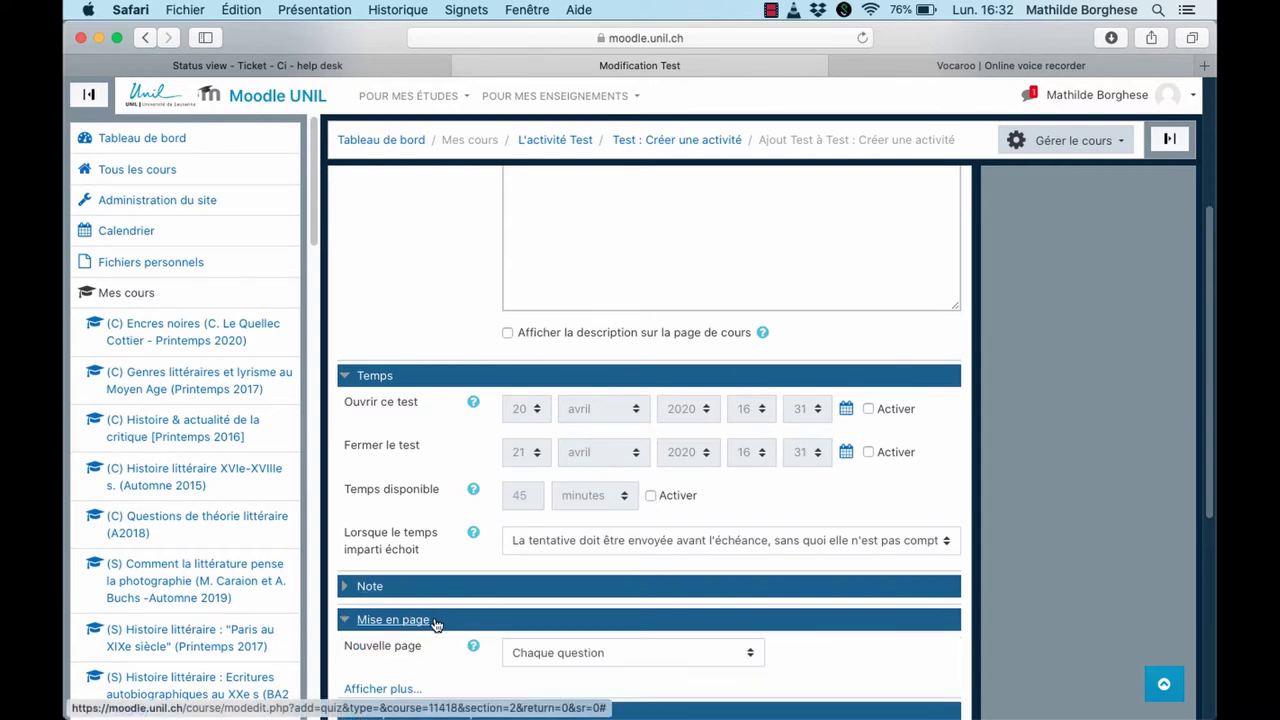
scroll(784, 621, down, 5)
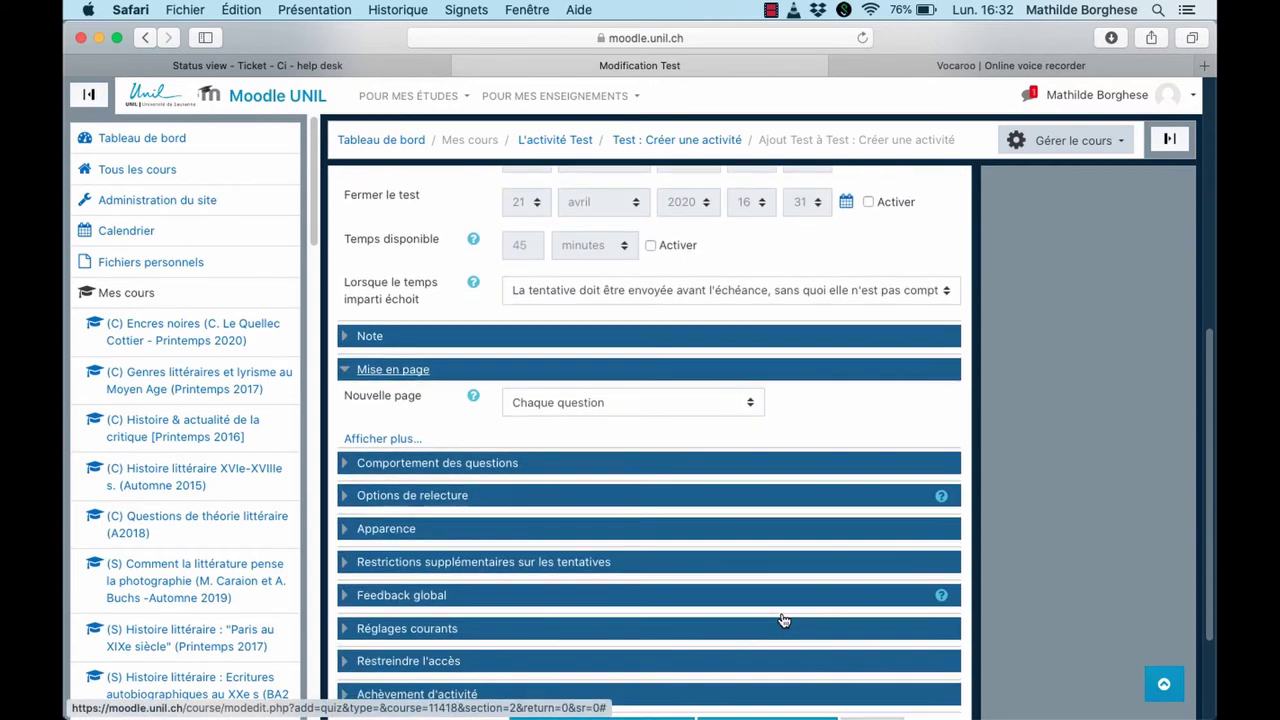
click(398, 439)
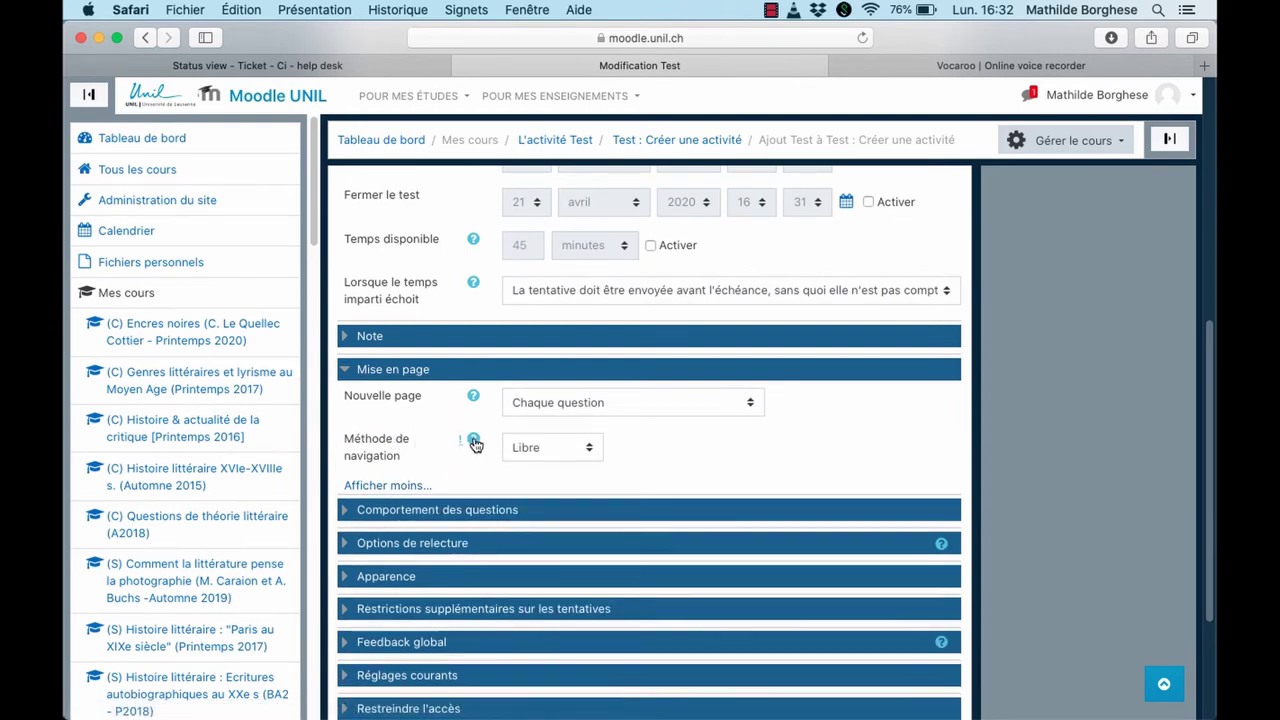
click(574, 448)
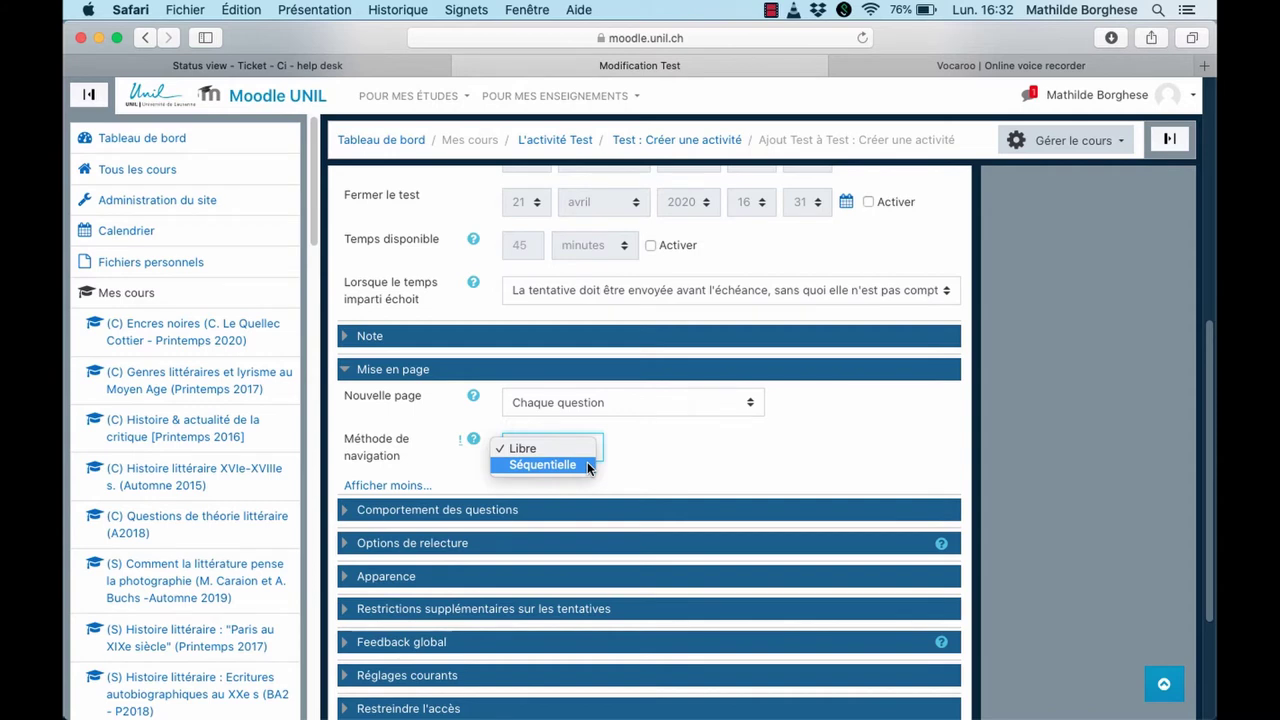
click(588, 449)
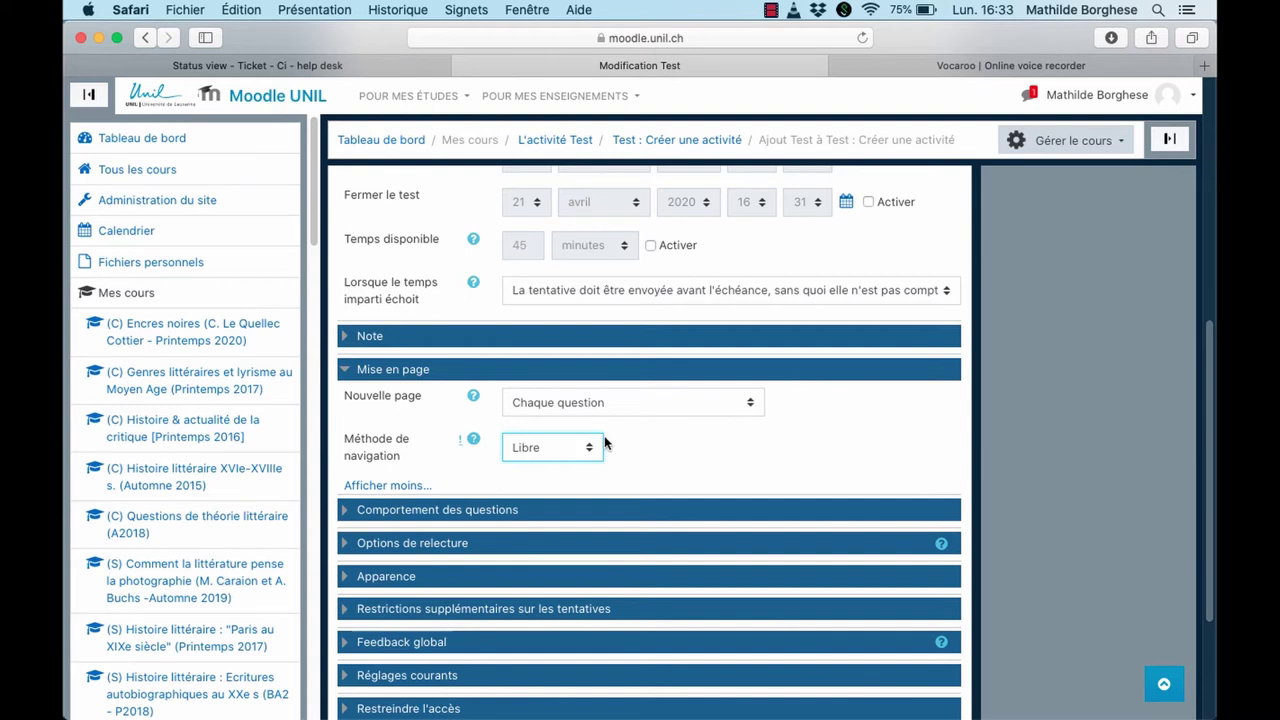
click(567, 447)
In Comportement des questions, consult the question behaviour help, try Feedback immédiat, and switch back to Feedback a posteriori
click(527, 511)
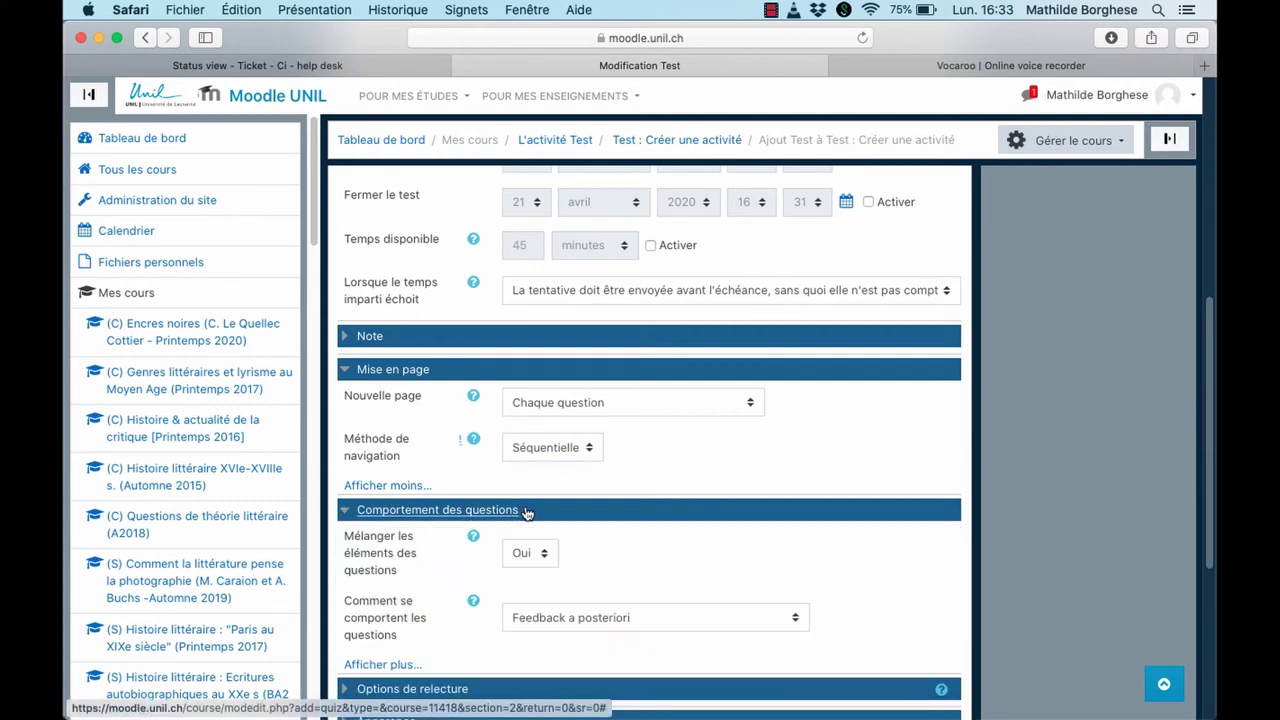
scroll(740, 515, down, 5)
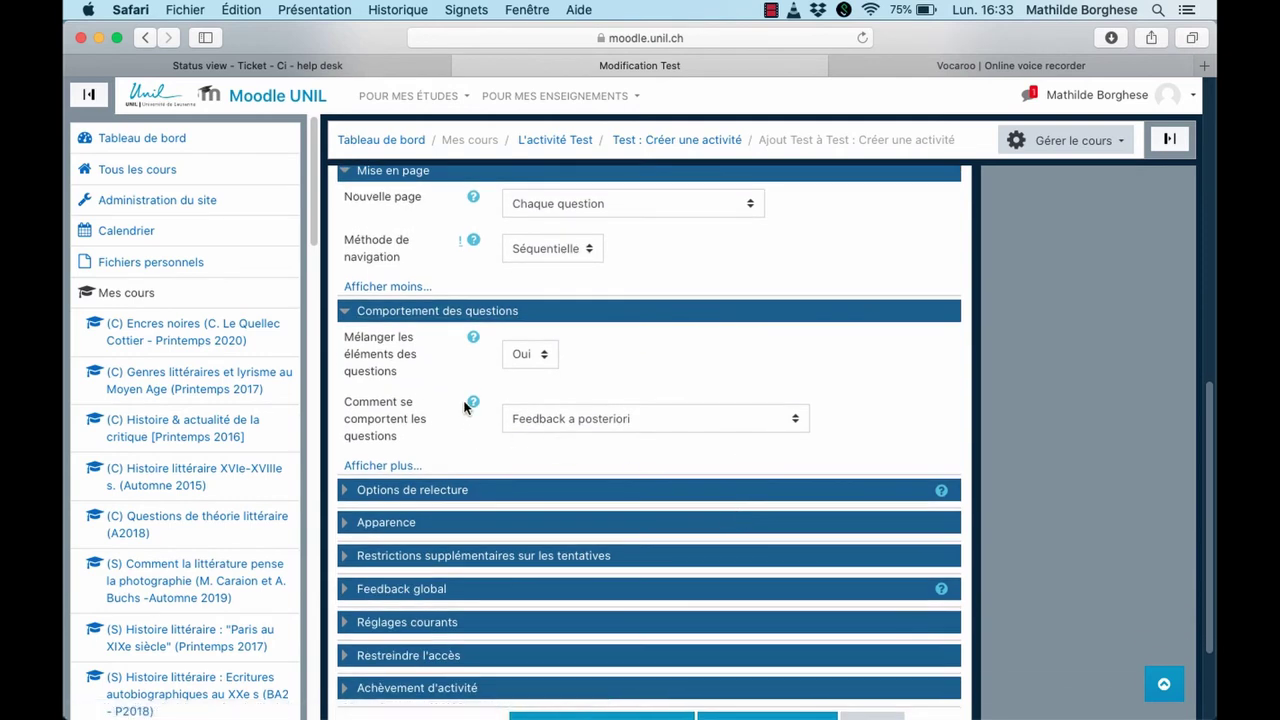
click(473, 402)
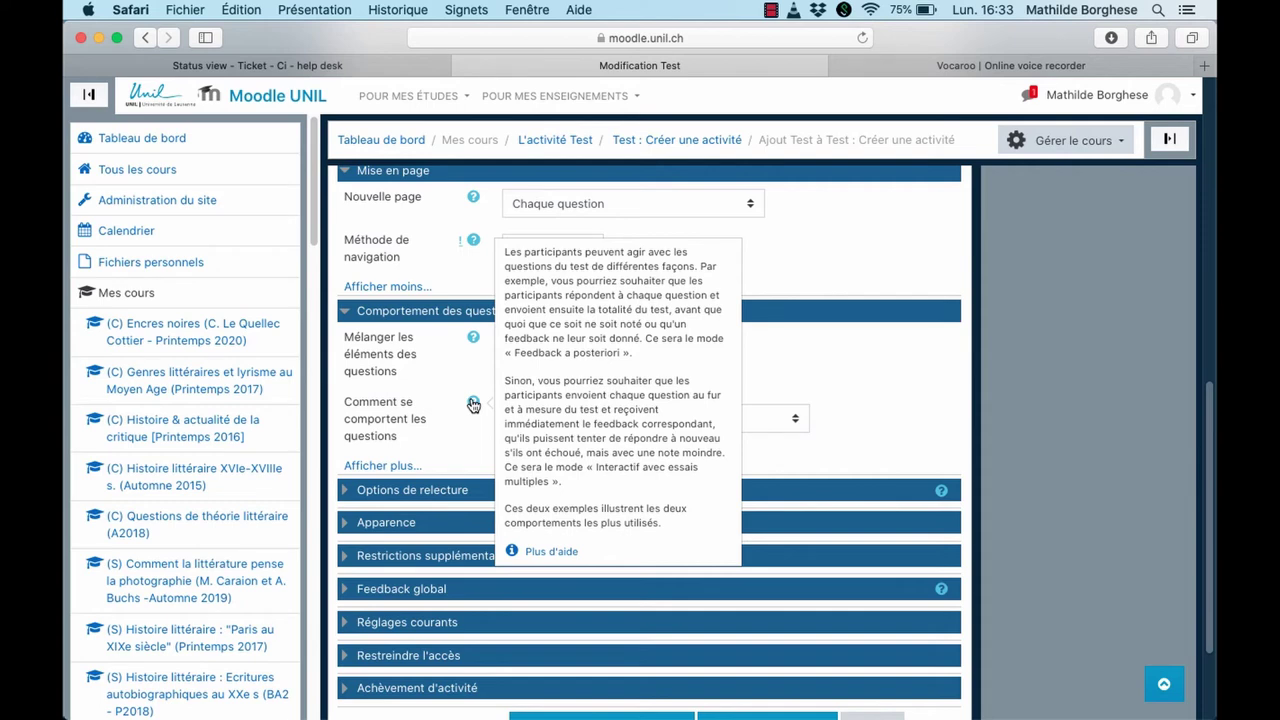
click(777, 419)
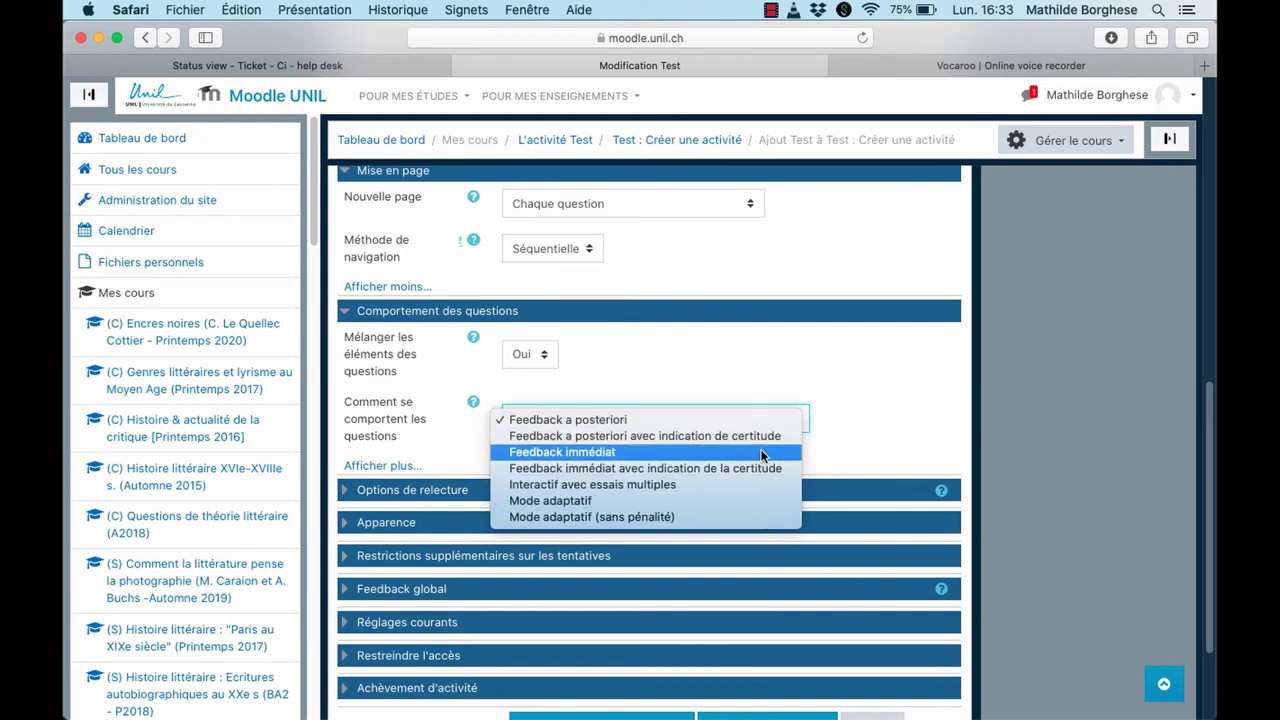
click(761, 452)
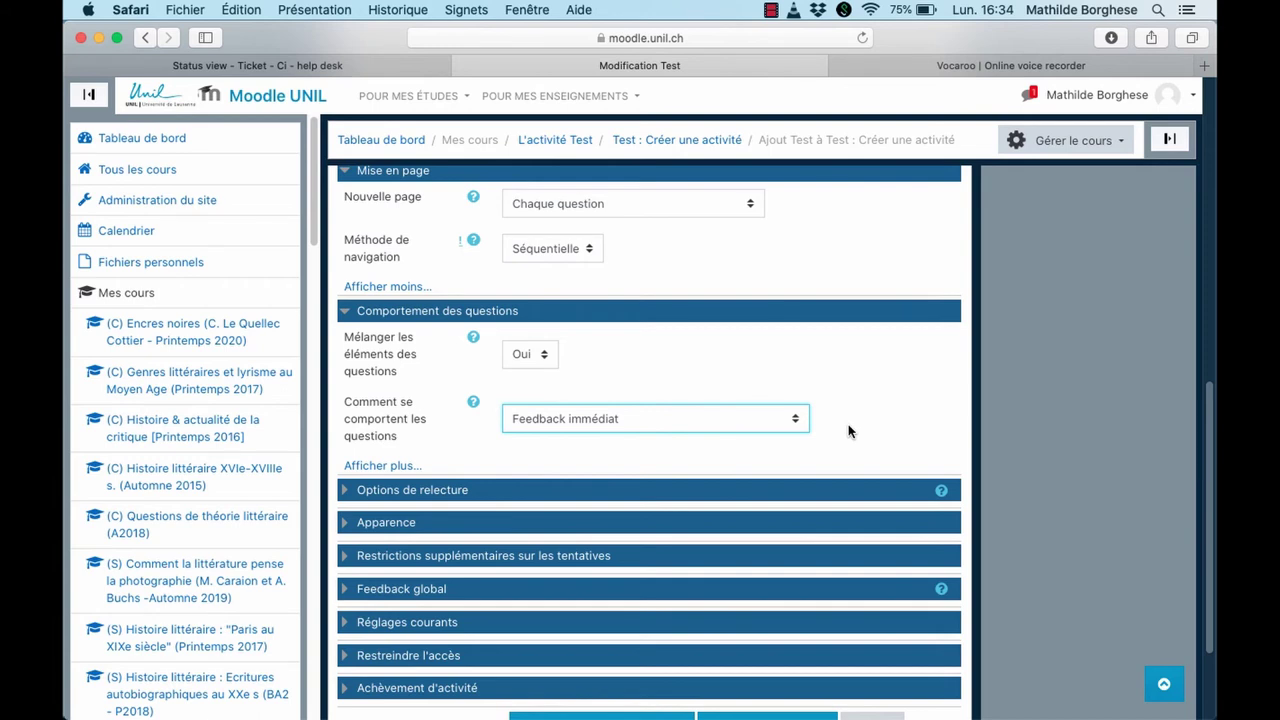
click(797, 421)
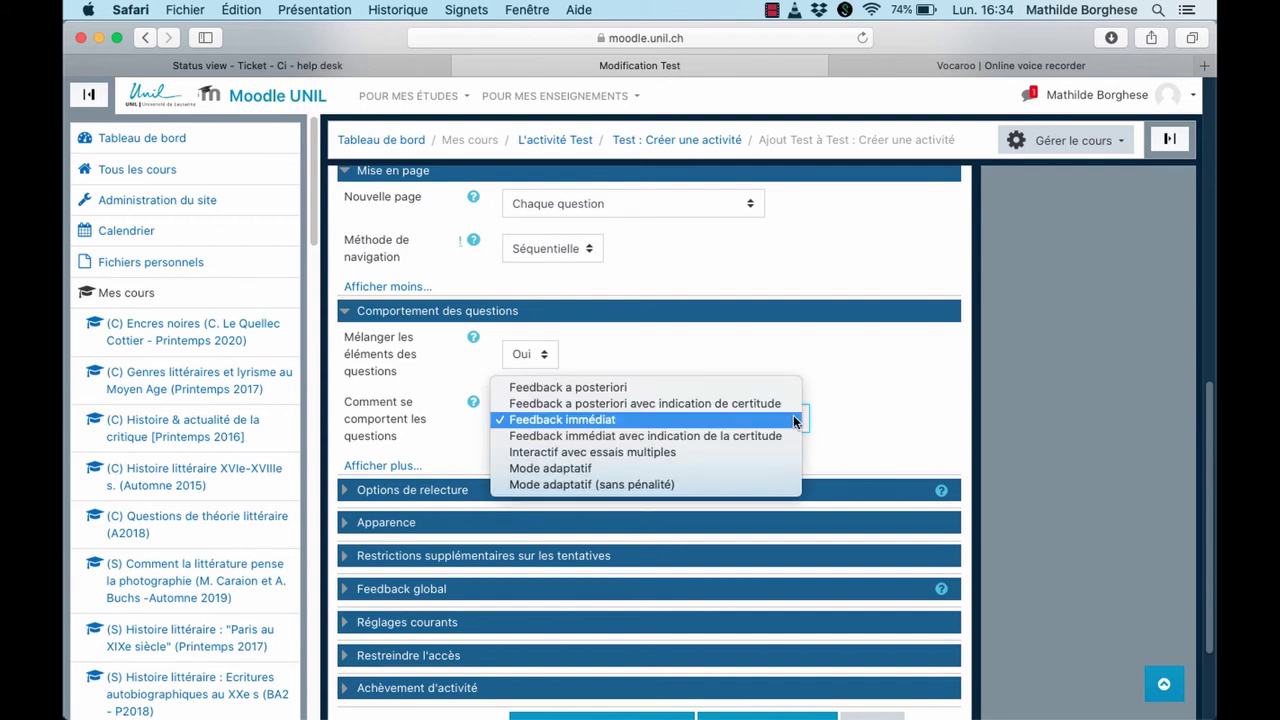
click(727, 388)
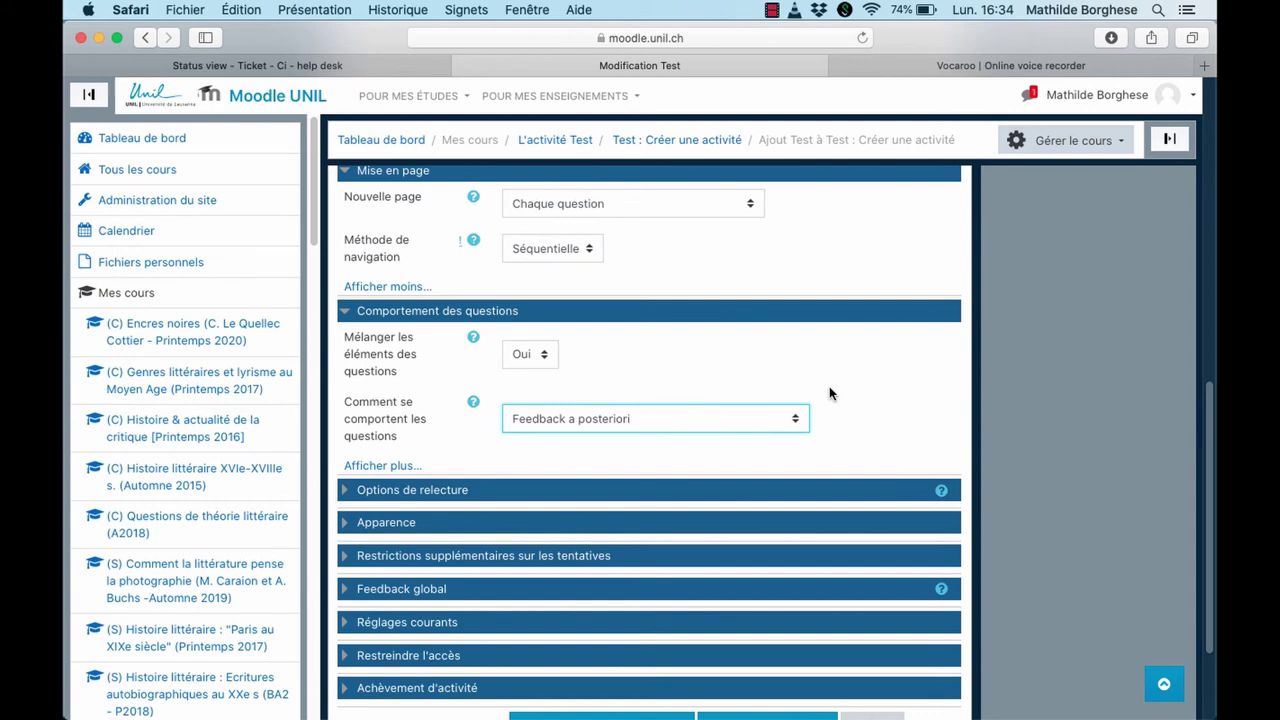
Expand the Feedback global settings, leave the feedback fields empty, and save and display the test
scroll(829, 393, down, 3)
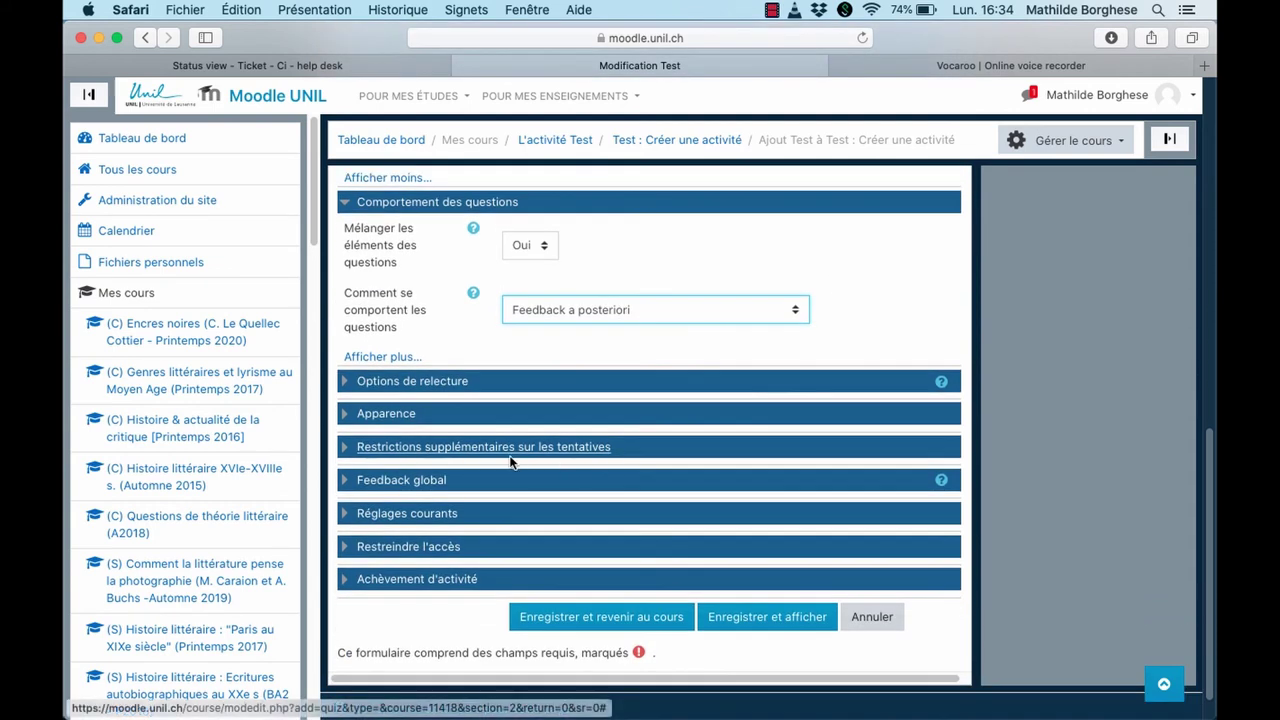
click(452, 482)
scroll(580, 487, down, 5)
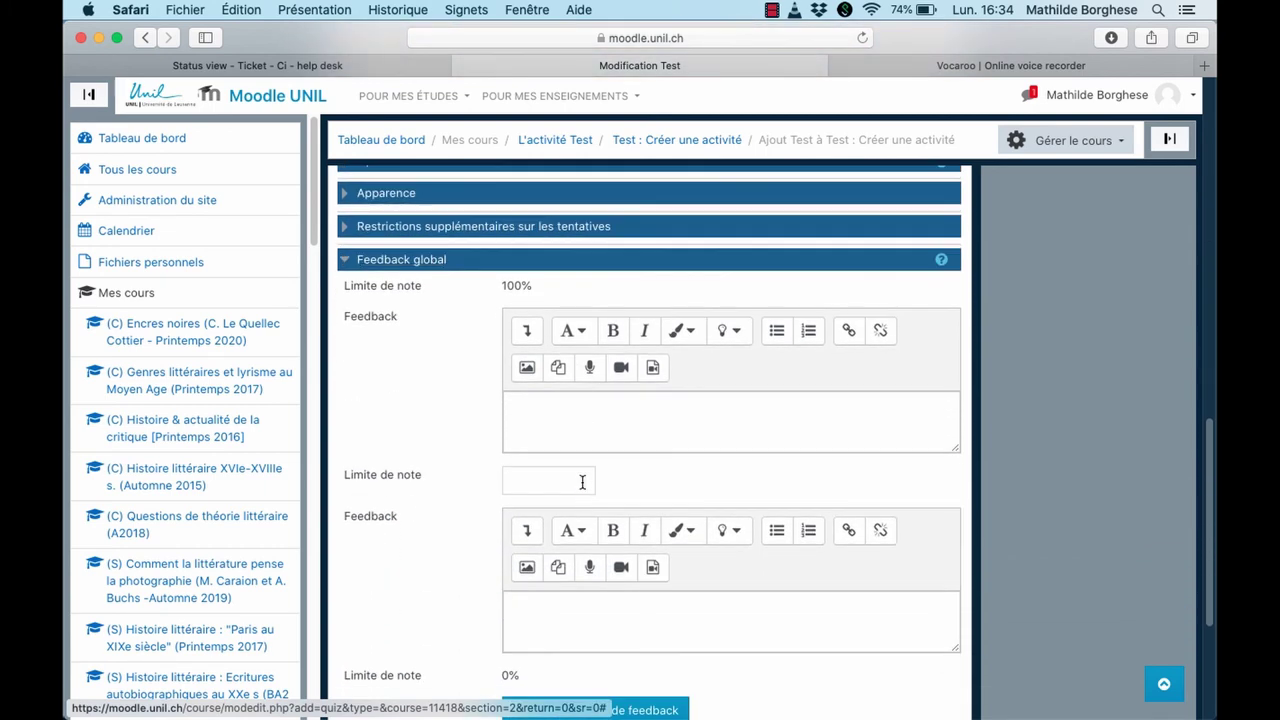
click(575, 427)
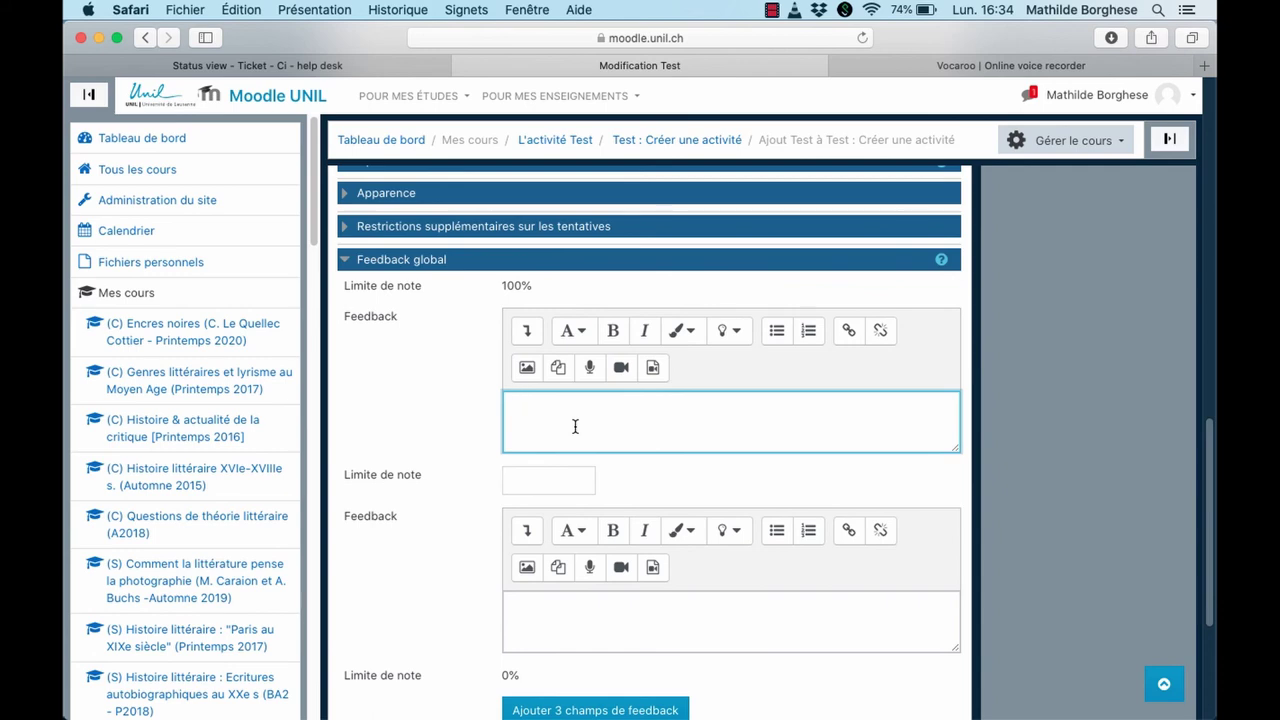
scroll(575, 427, down, 6)
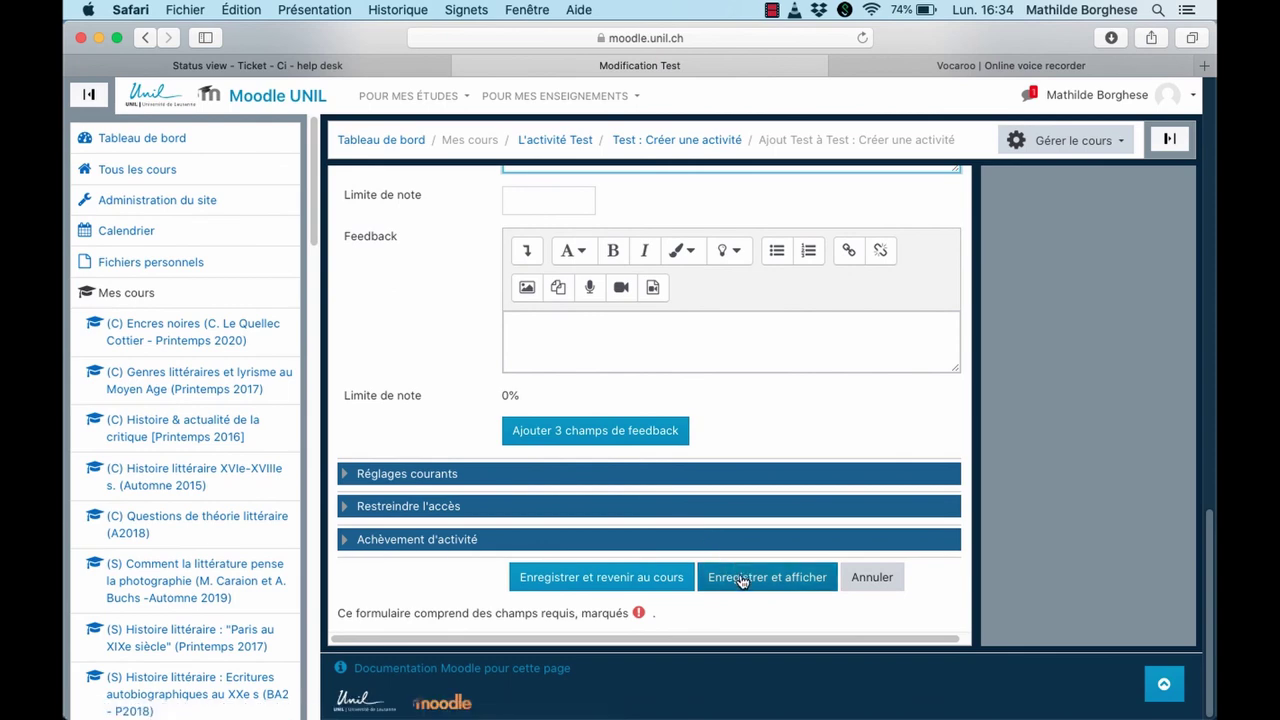
click(741, 578)
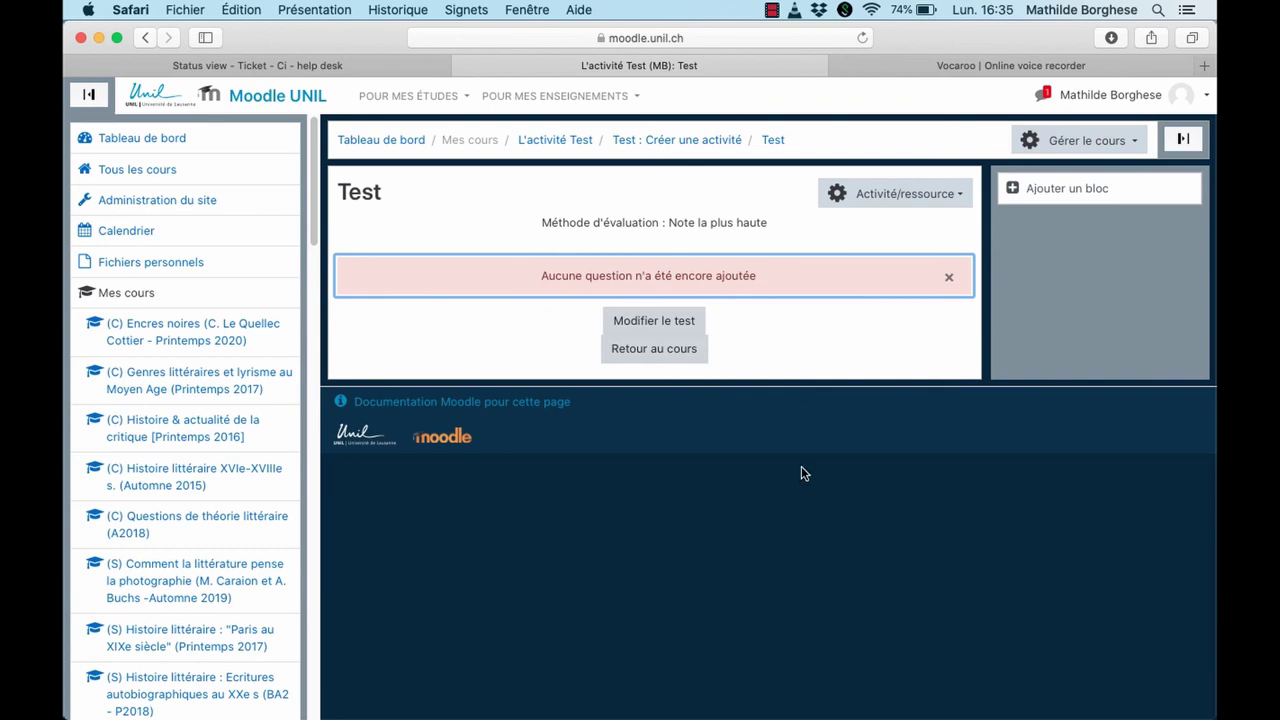
Open the test for editing, start adding a new question, and look through the available question types
click(688, 330)
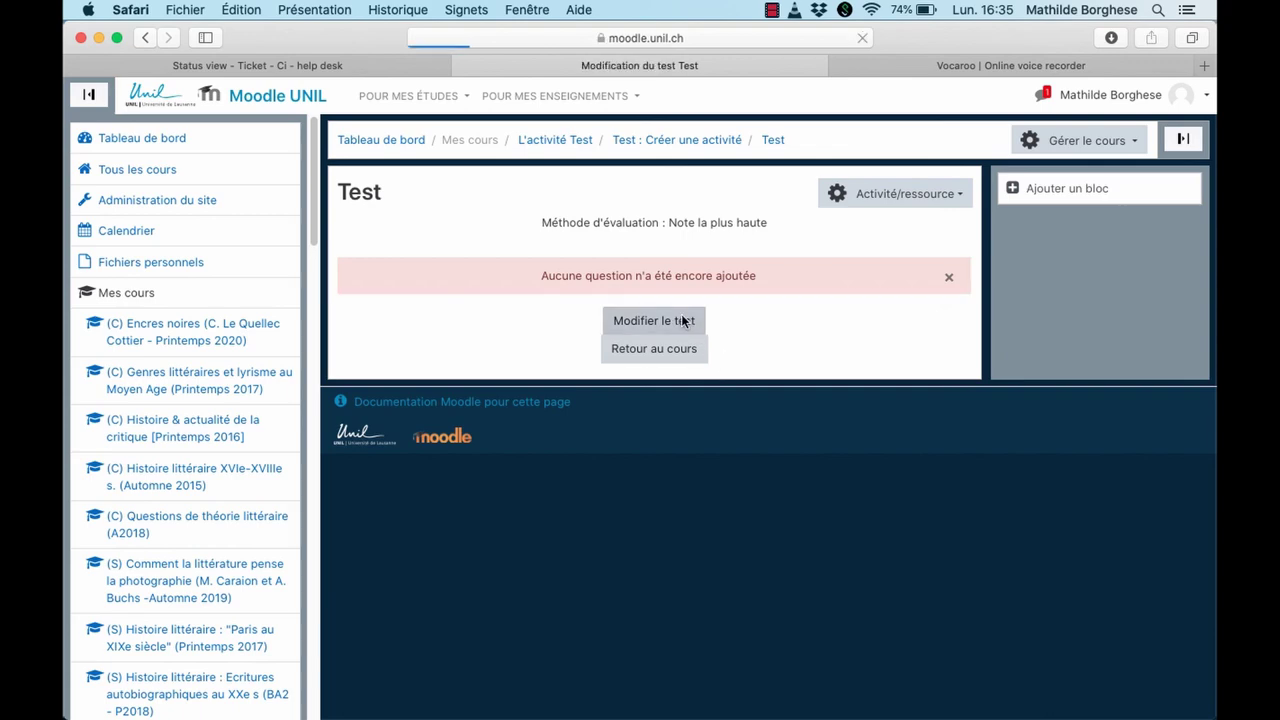
click(849, 314)
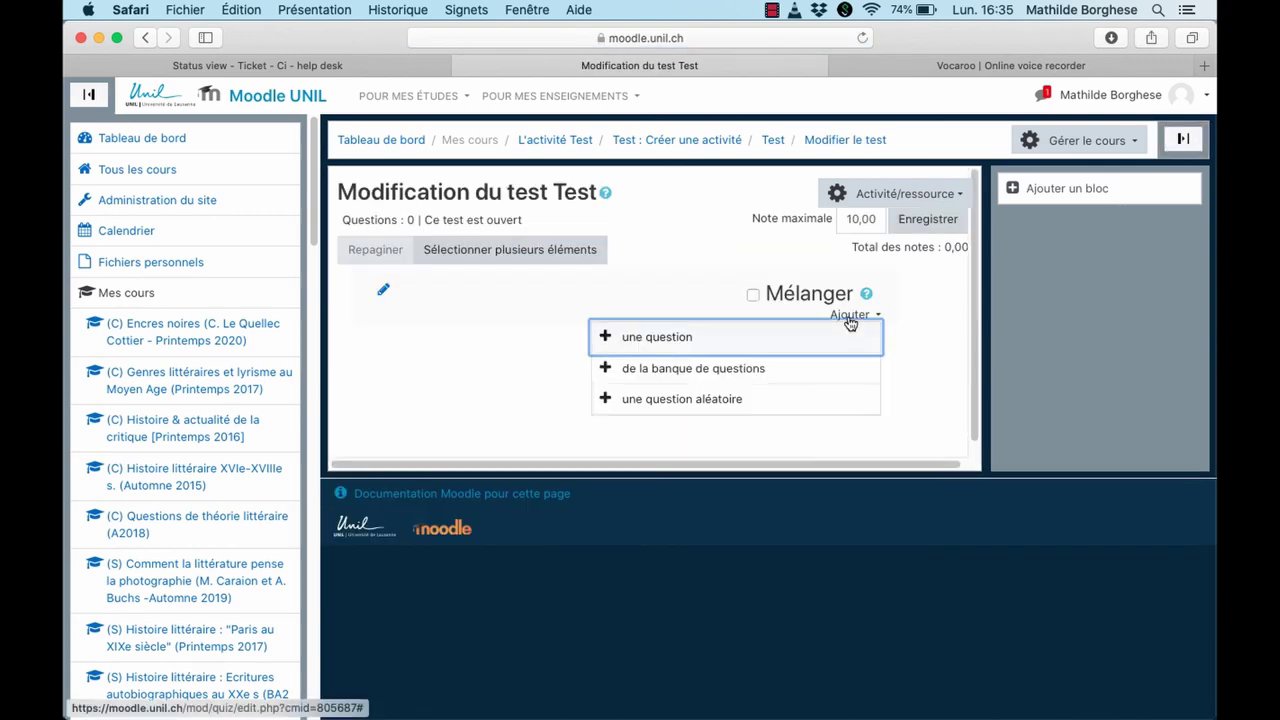
click(706, 339)
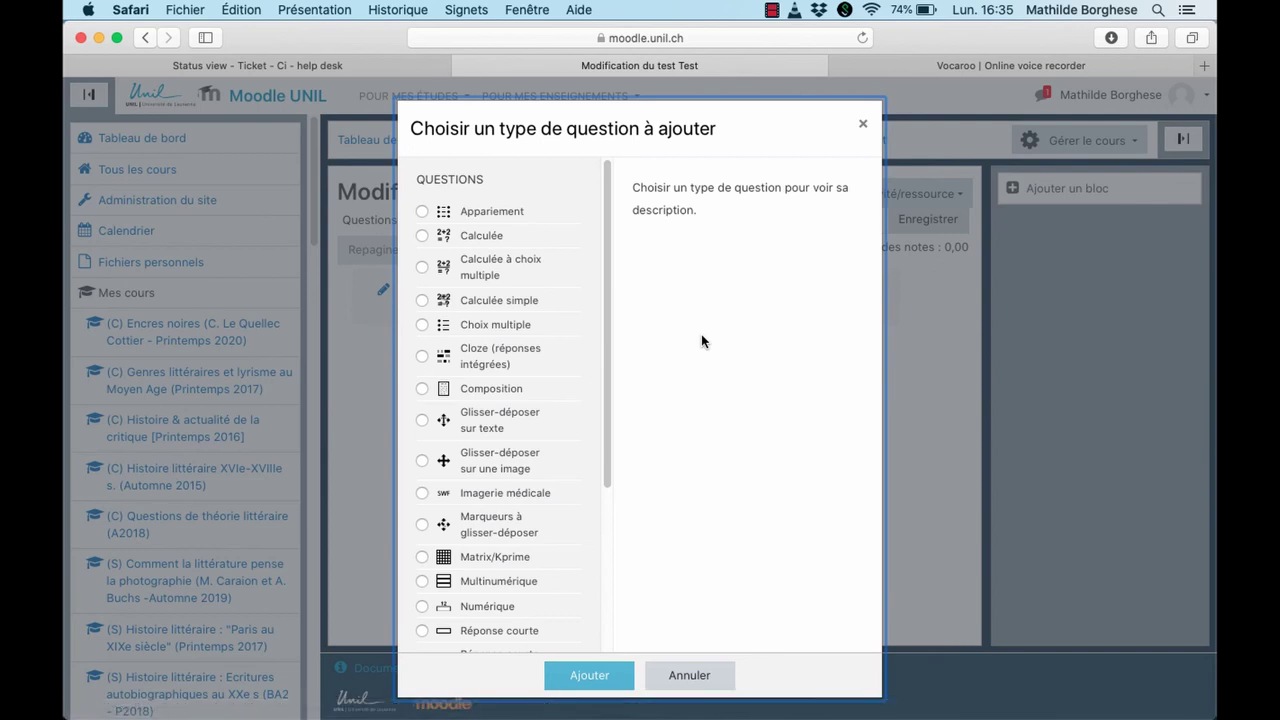
scroll(536, 348, down, 5)
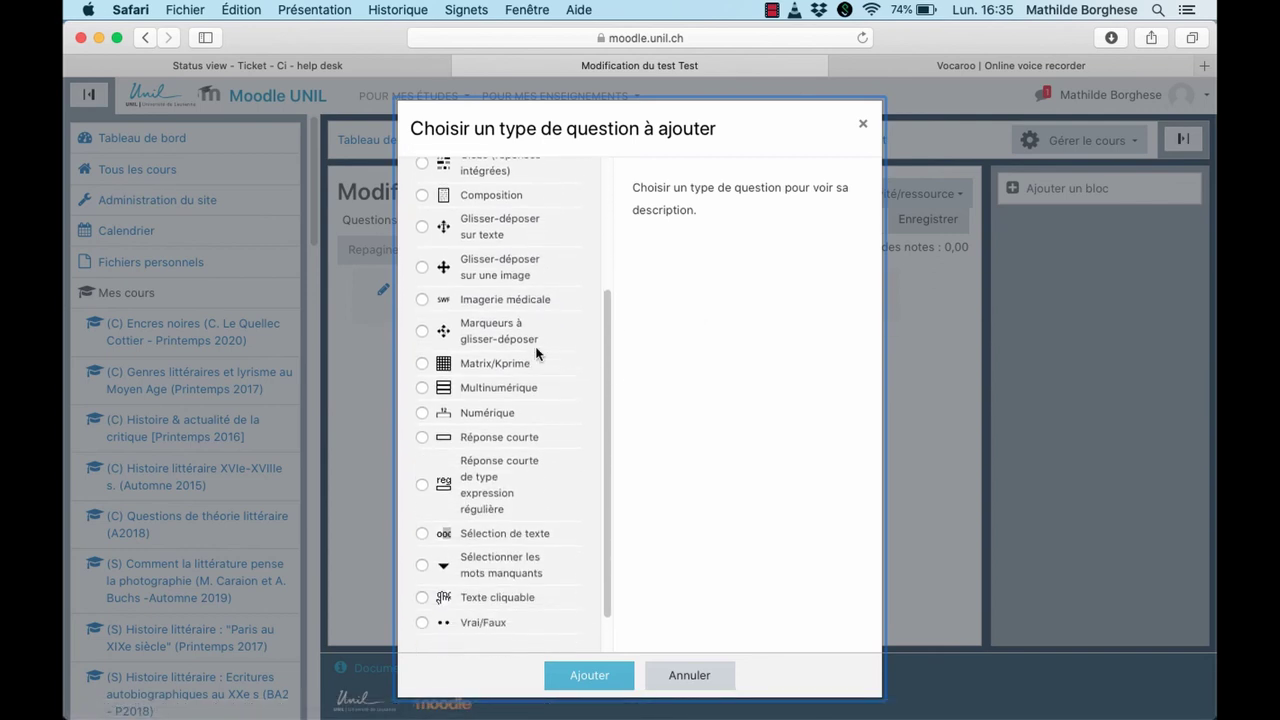
scroll(536, 352, up, 5)
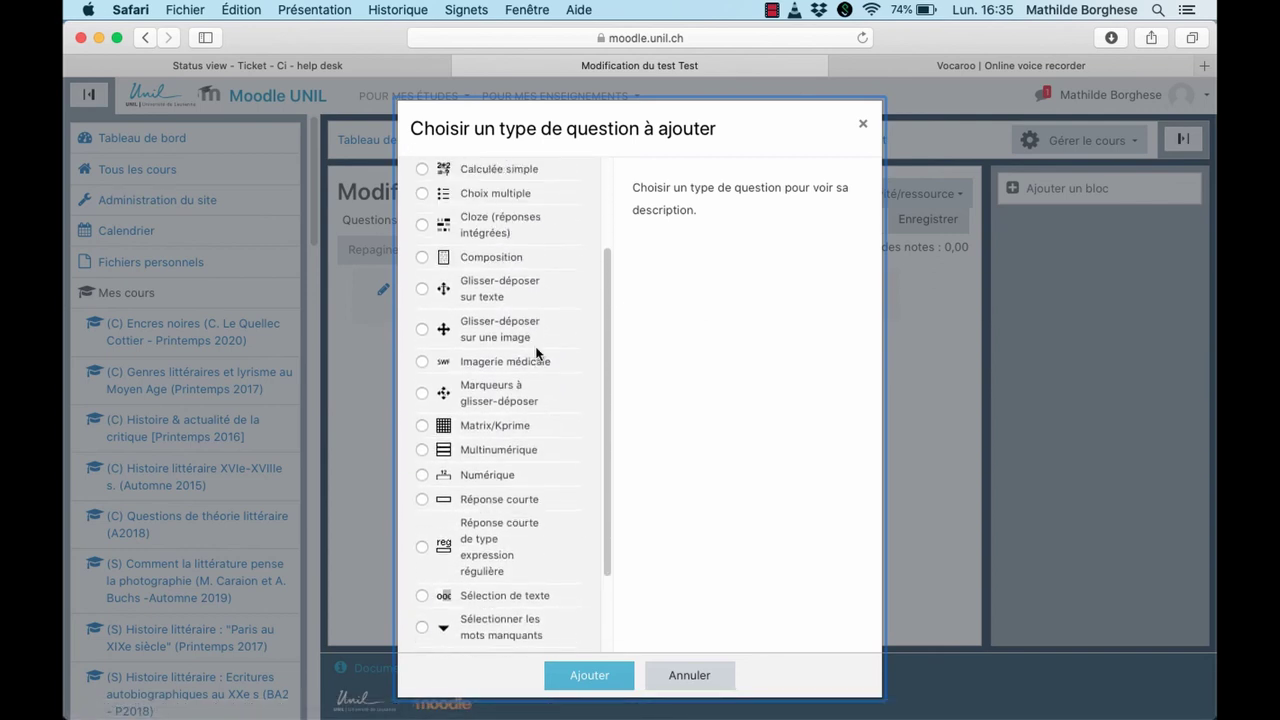